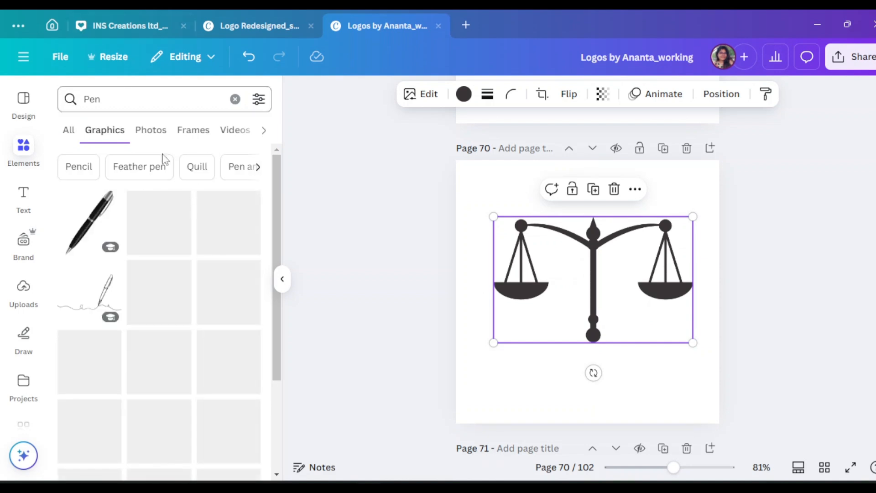
Add the solid black fountain-pen nib graphic from the Pen results to page 70 and rotate it so its tip points straight down.
scroll(171, 331, down, 1)
scroll(171, 331, down, 5)
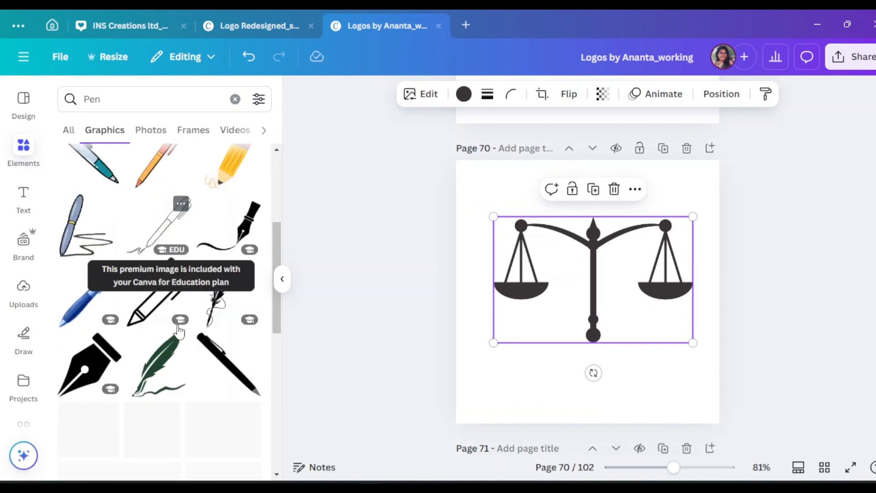
click(100, 256)
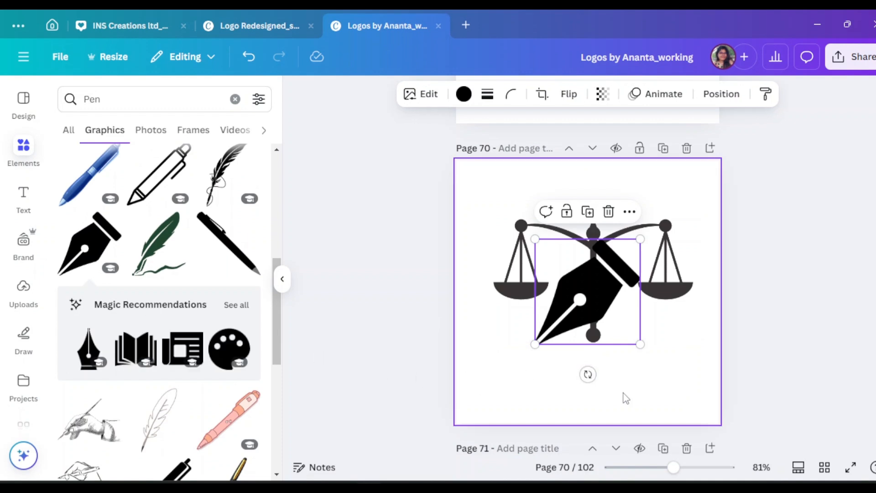
drag(588, 374, 667, 374)
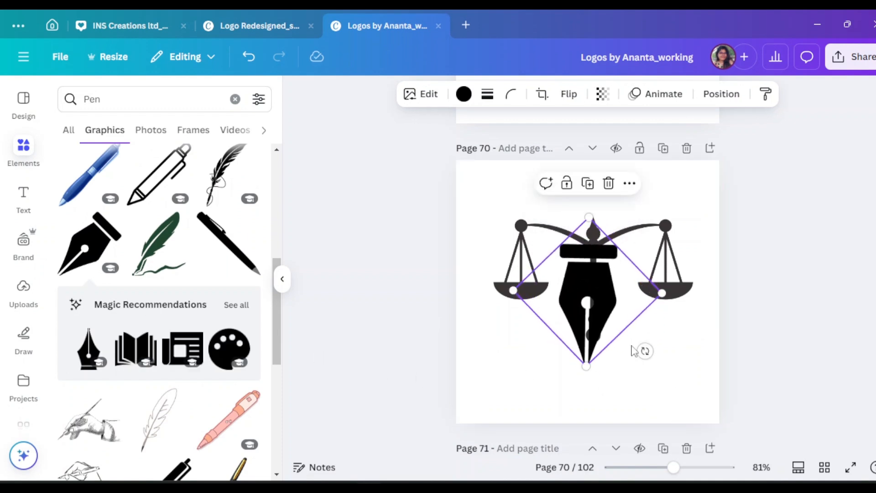
Shrink the pen nib and place it over the central pillar of the scales.
drag(588, 310, 597, 319)
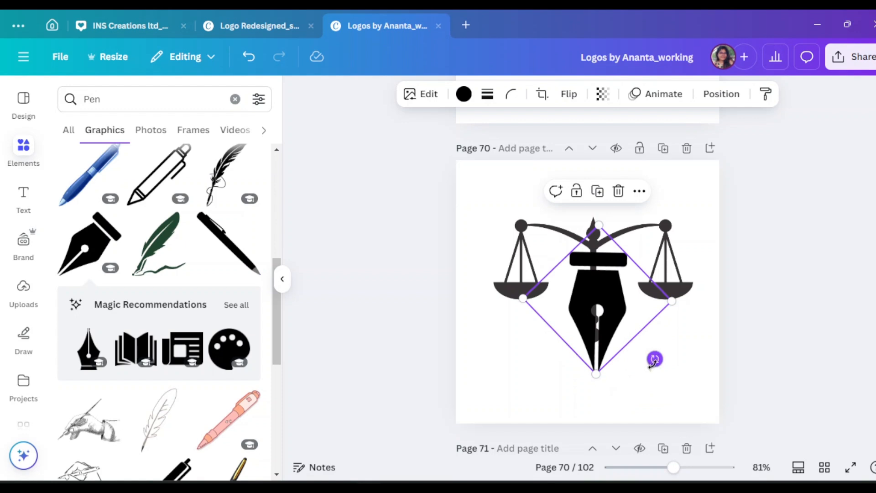
drag(673, 302, 634, 323)
drag(578, 305, 593, 294)
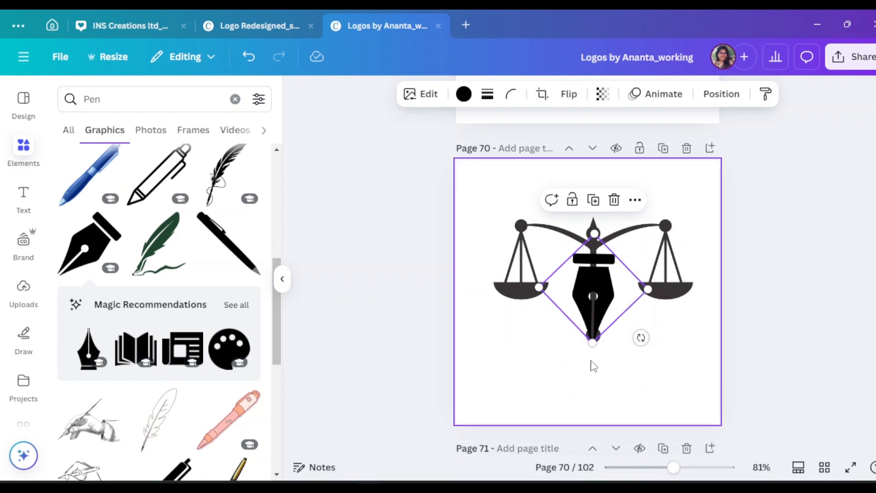
Fine-tune the nib's position so it is centred on the pillar with its tip on the scales' base ball.
click(284, 281)
scroll(566, 295, up, 5)
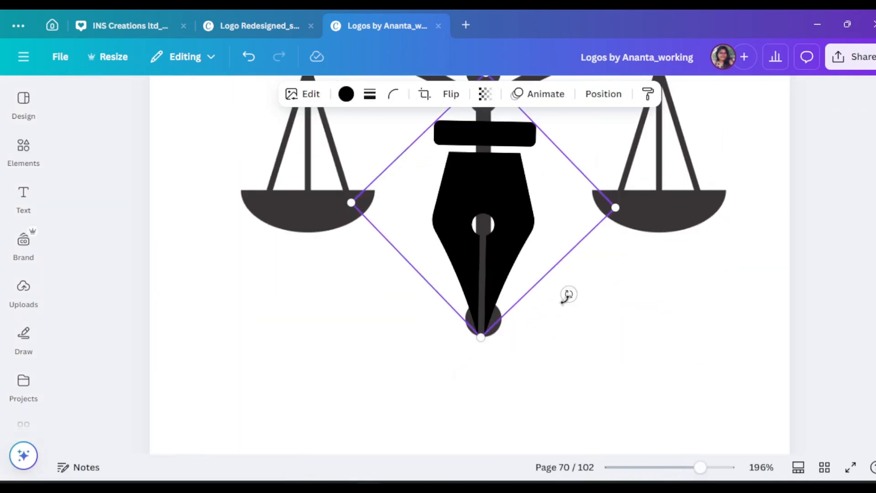
scroll(499, 309, up, 2)
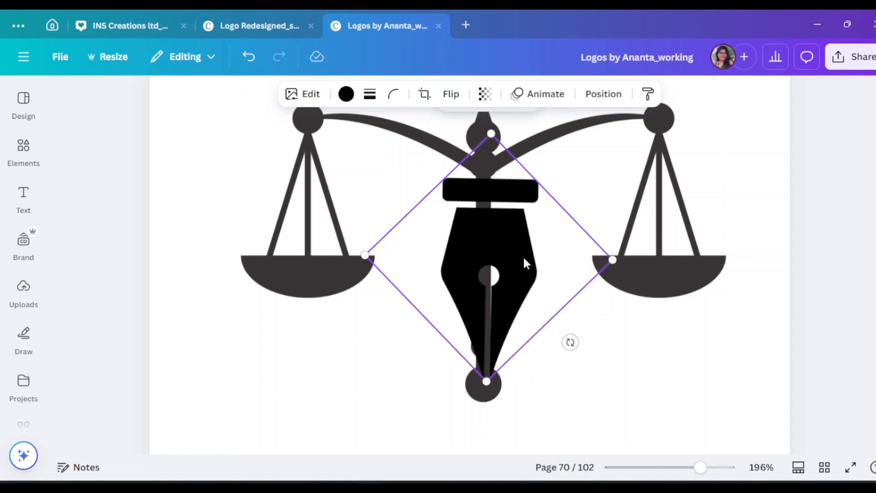
scroll(643, 380, up, 2)
scroll(643, 380, down, 3)
click(491, 222)
drag(509, 245, 509, 244)
click(534, 365)
scroll(444, 232, up, 3)
Recolour the scales graphic dark navy #00004c from the document colours.
click(444, 233)
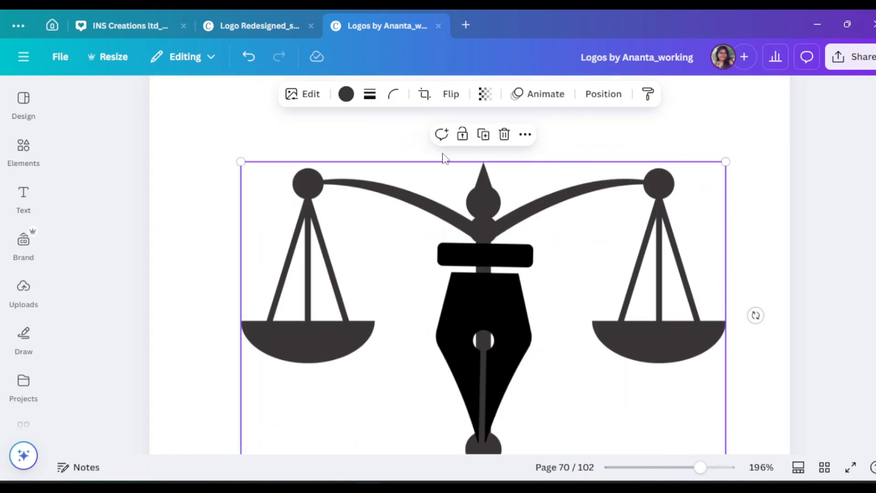
click(346, 94)
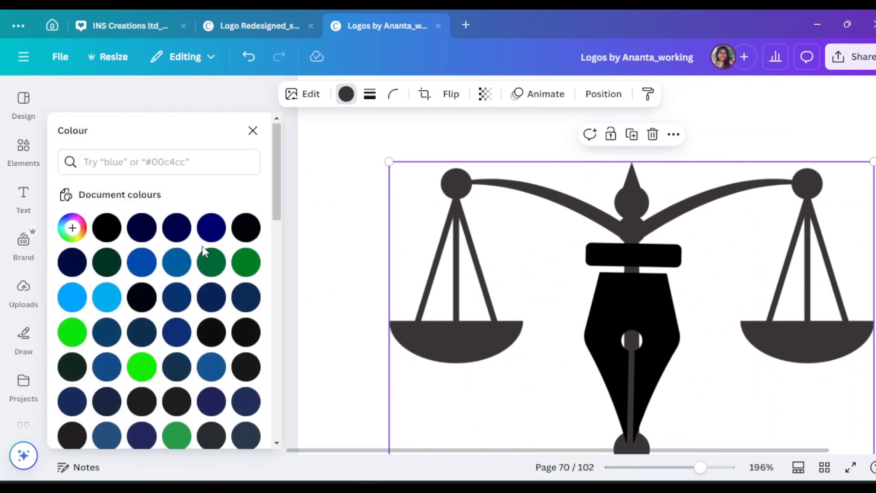
scroll(206, 242, down, 6)
scroll(204, 256, up, 6)
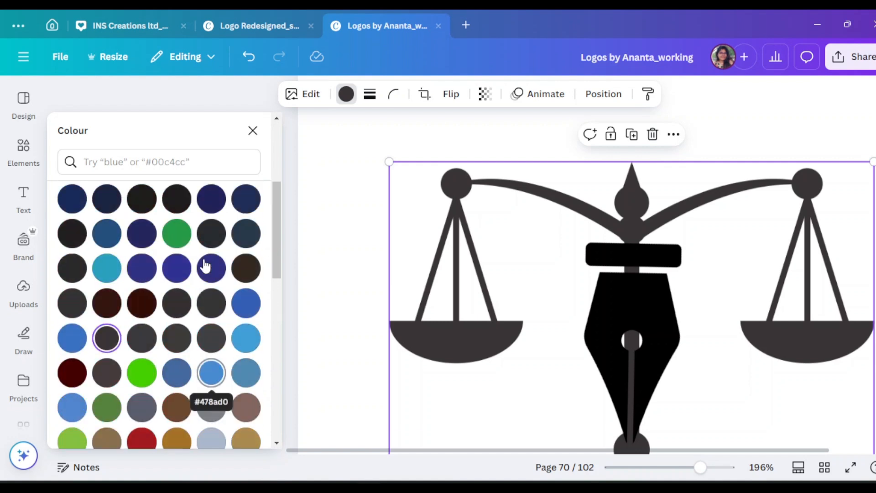
click(177, 230)
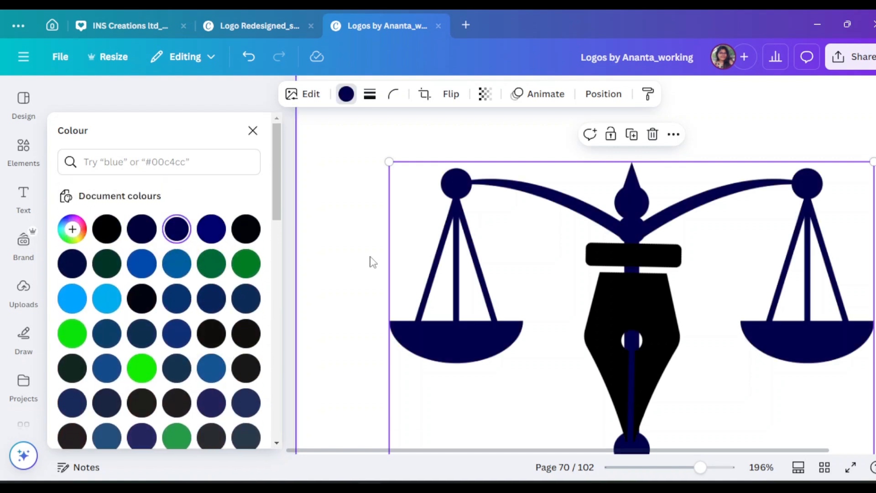
Recolour the pen nib with the same dark navy #00004c for that graphic only.
click(334, 205)
click(636, 354)
scroll(350, 323, down, 3)
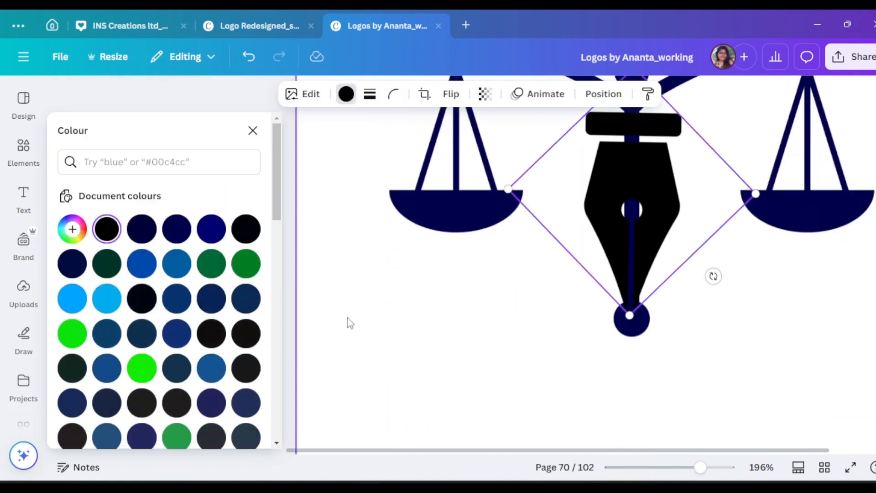
click(177, 229)
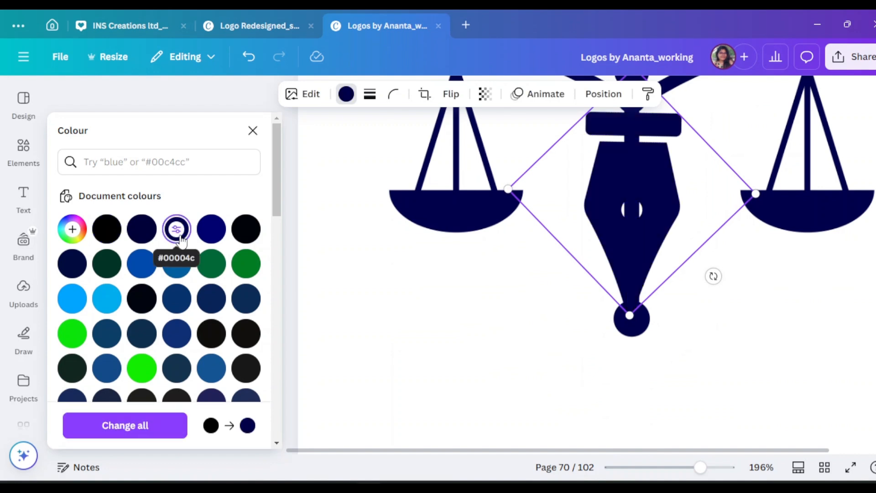
click(253, 130)
click(743, 378)
scroll(744, 378, up, 3)
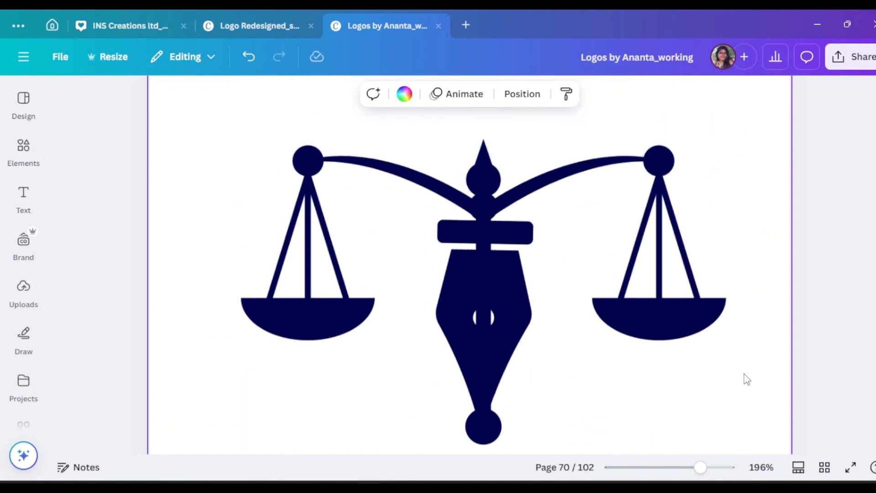
Search the elements for "shape" across all categories and add the solid circle shape to the page.
click(23, 201)
click(23, 151)
click(63, 100)
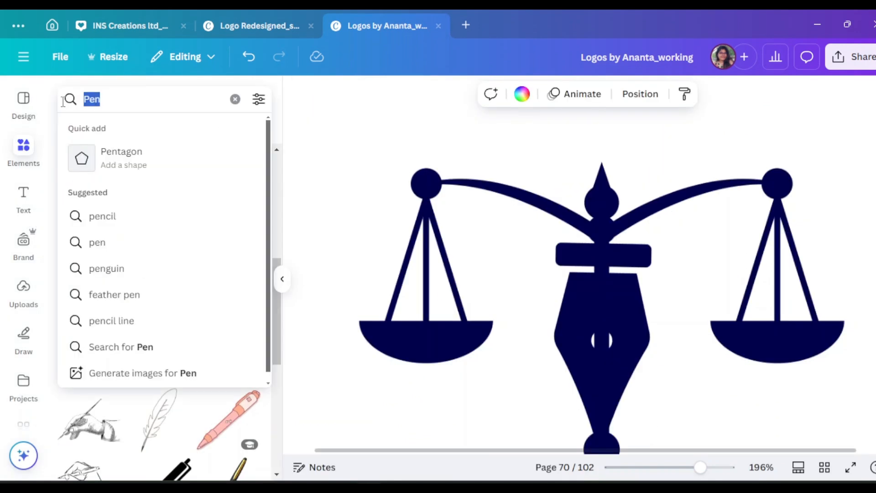
key(BackSpace)
text(shape)
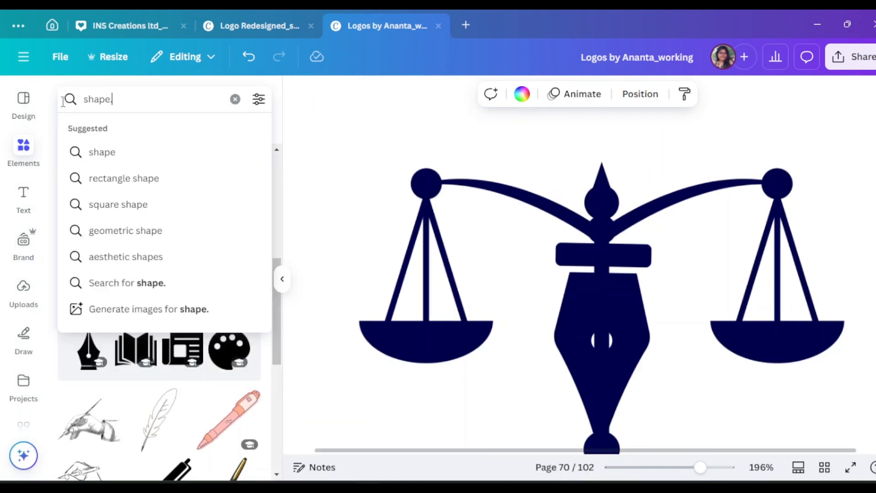
text(.)
key(BackSpace)
key(Return)
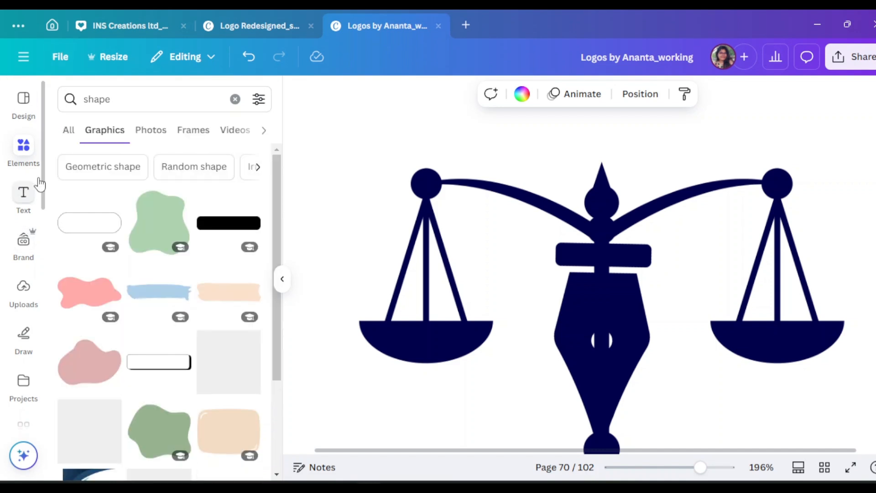
click(69, 130)
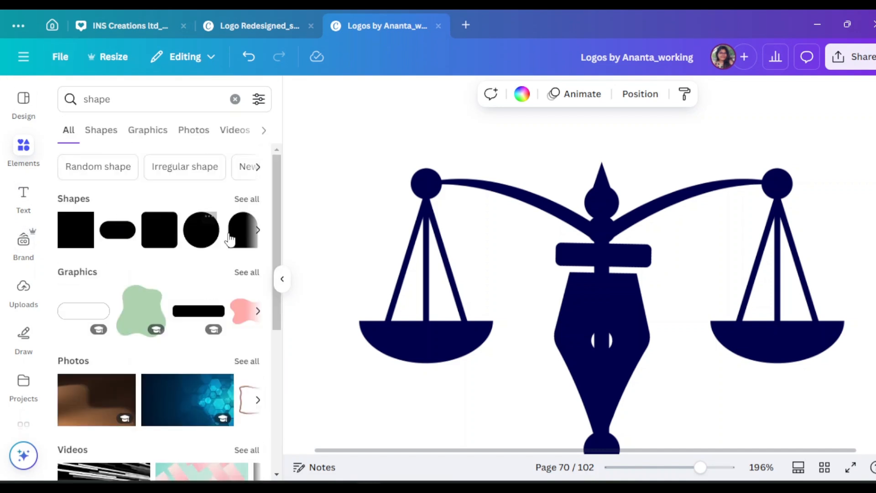
click(283, 287)
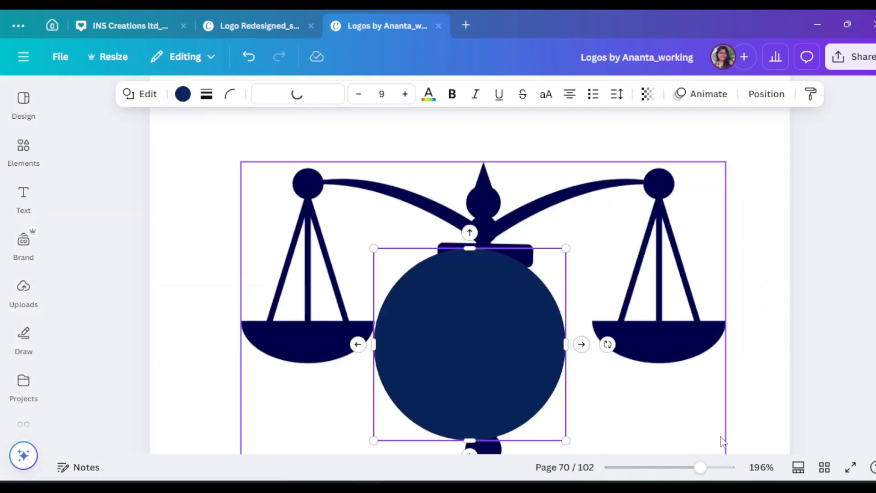
Shrink the circle to slightly larger than the nib's hole and centre it over that hole.
drag(566, 439, 411, 285)
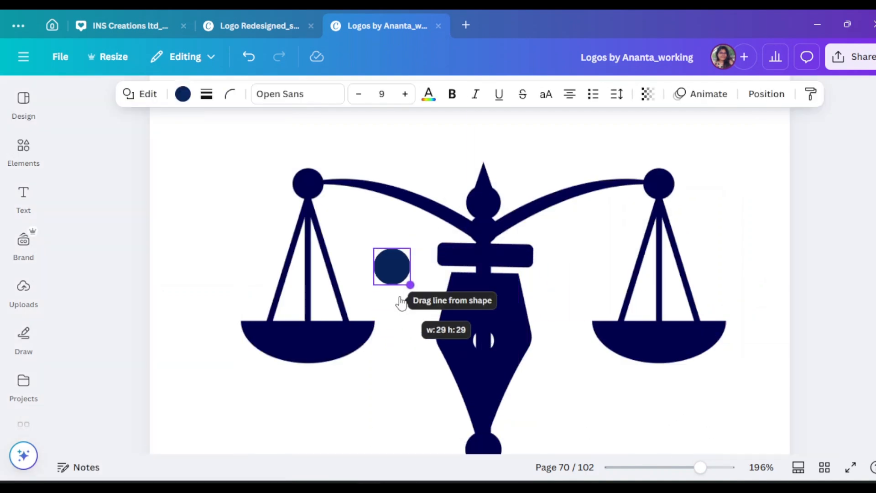
double_click(386, 260)
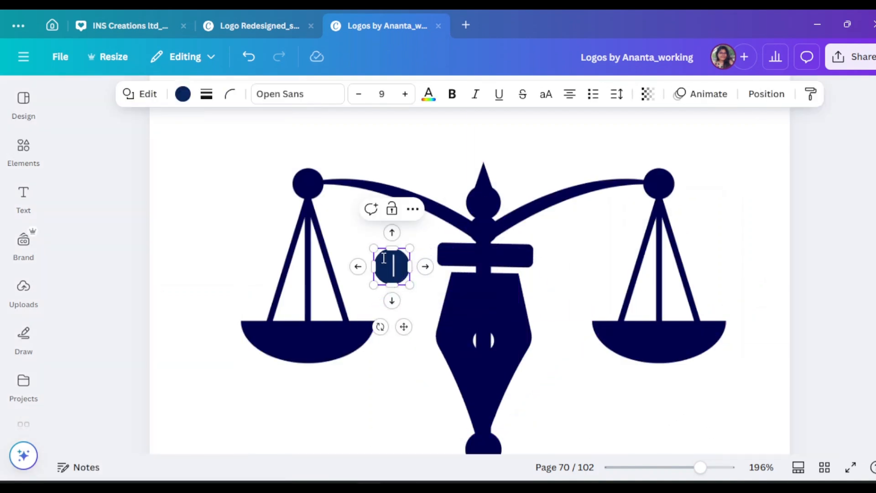
drag(401, 275, 484, 344)
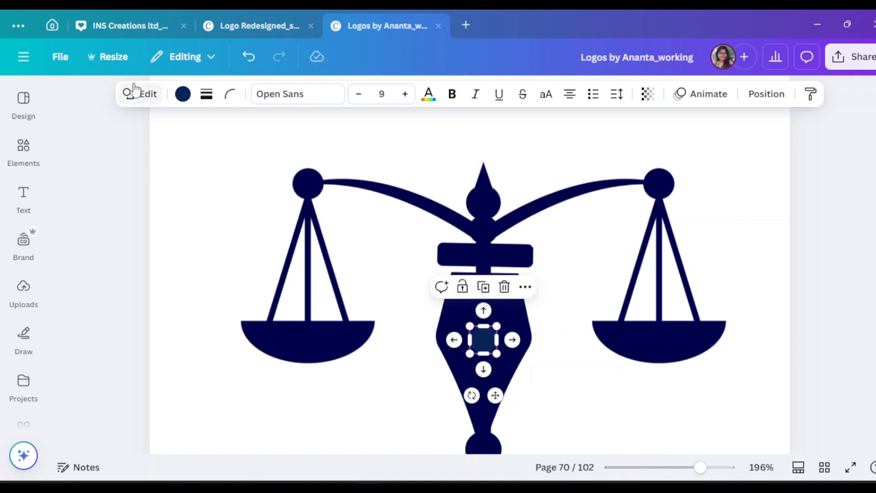
Fill the small circle with the off-white document colour #fffef9.
click(183, 94)
scroll(178, 297, down, 5)
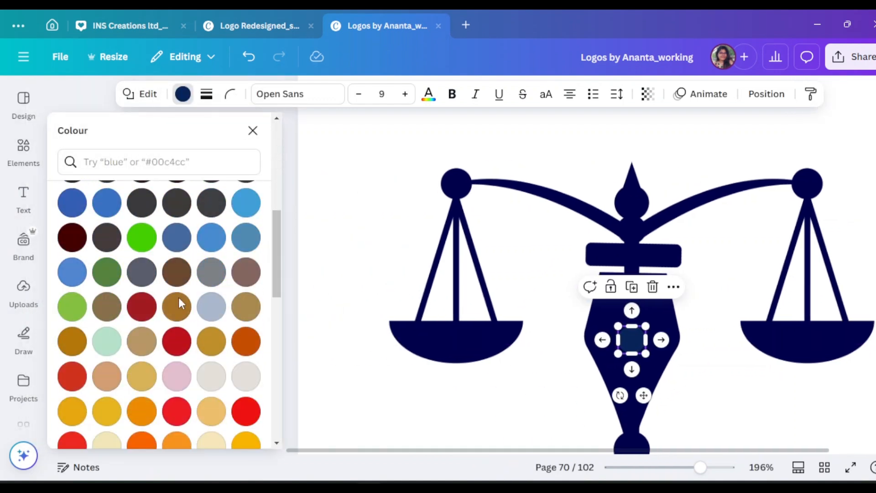
scroll(219, 420, down, 4)
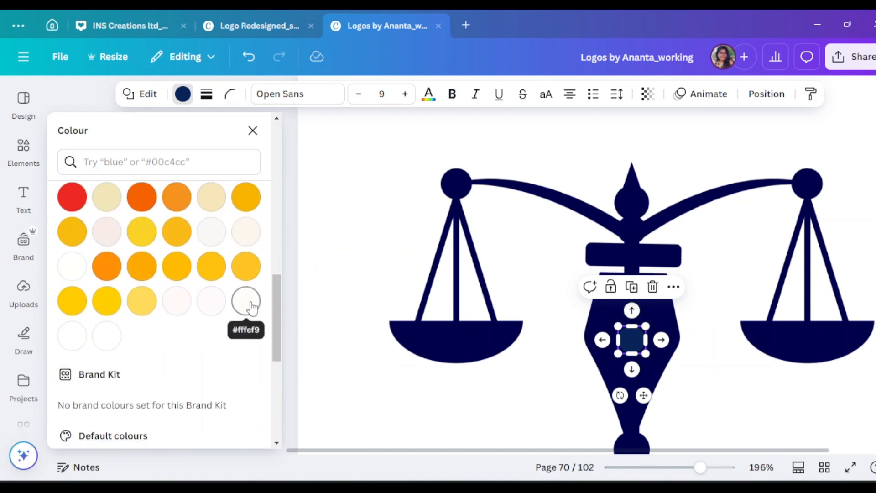
click(253, 130)
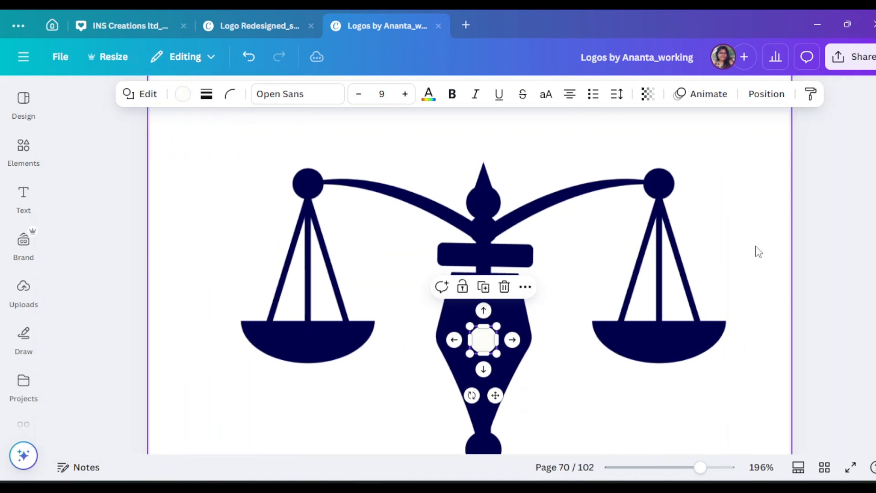
click(804, 285)
scroll(806, 289, down, 2)
scroll(807, 290, down, 2)
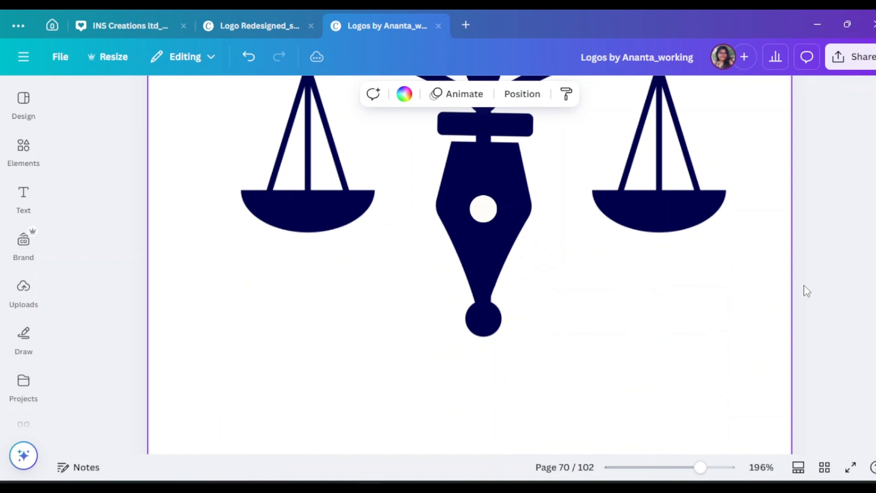
scroll(807, 291, up, 2)
Select the scales, nib and circle together, shrink them to well under half size and centre them horizontally on the page.
click(497, 395)
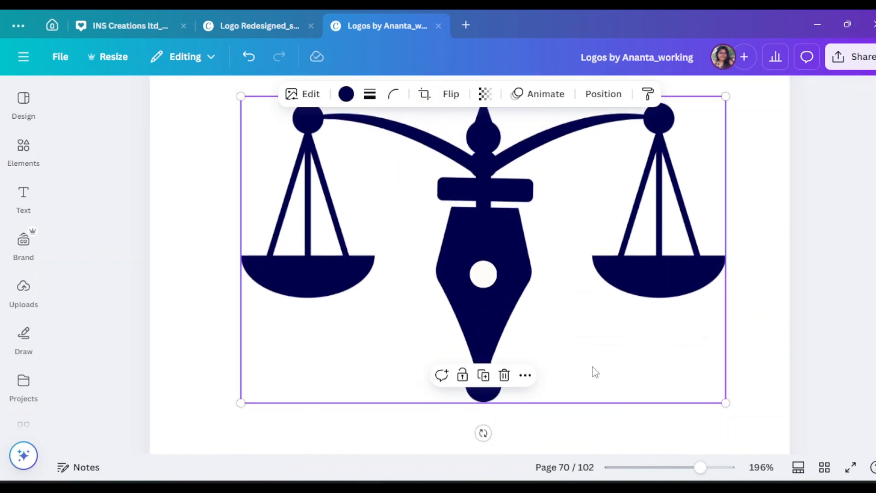
scroll(713, 344, up, 2)
drag(191, 138, 715, 374)
drag(724, 337, 477, 189)
scroll(397, 261, up, 4)
drag(380, 243, 513, 276)
click(736, 319)
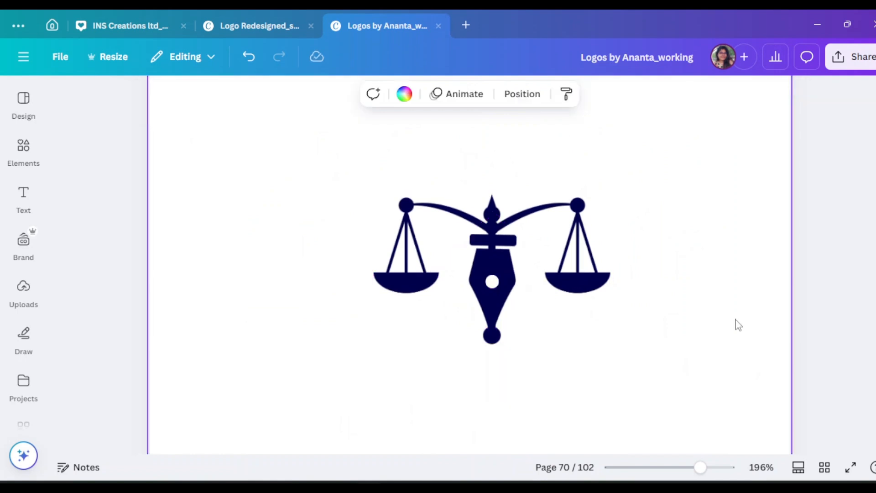
drag(347, 209, 566, 322)
drag(612, 345, 564, 308)
click(737, 317)
scroll(737, 317, down, 3)
scroll(736, 318, up, 3)
Search the elements for "shield" and add the black outlined shield with the pointed top to the page.
click(23, 150)
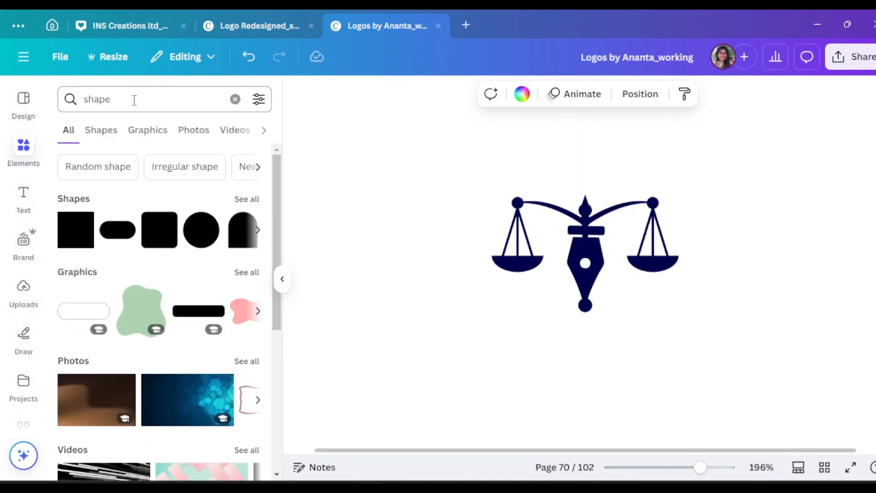
drag(133, 99, 78, 106)
text(shield)
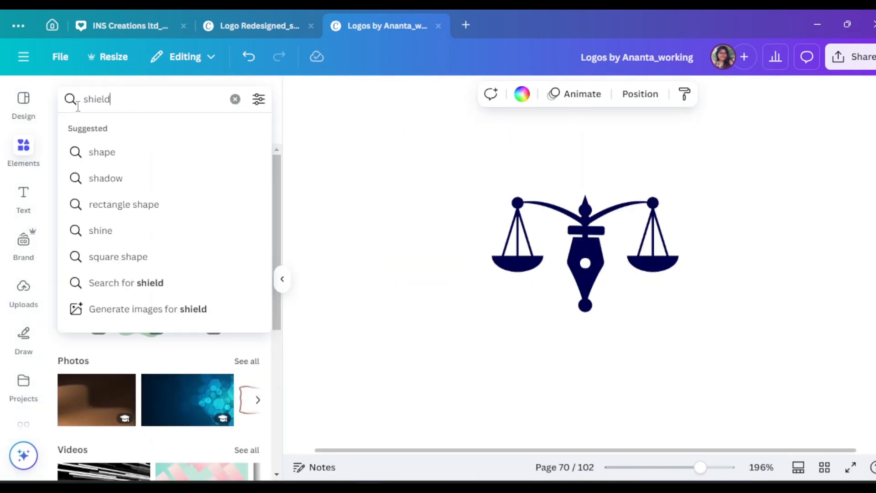
key(Return)
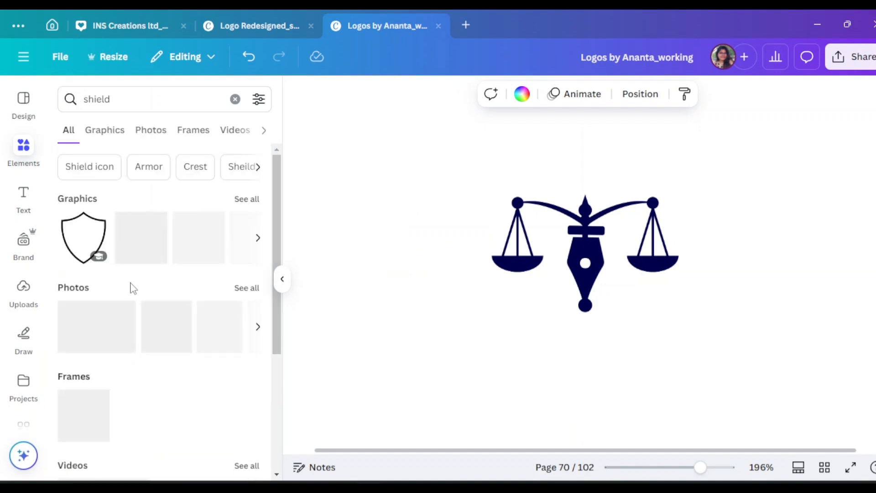
click(96, 247)
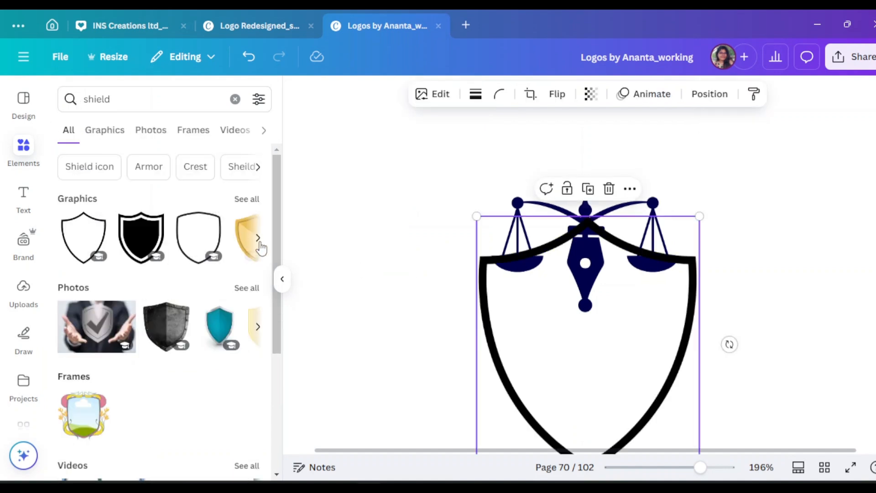
Centre the shield outline around the scales-and-nib emblem and enlarge it slightly so both pans fit inside.
click(282, 279)
drag(481, 344, 467, 291)
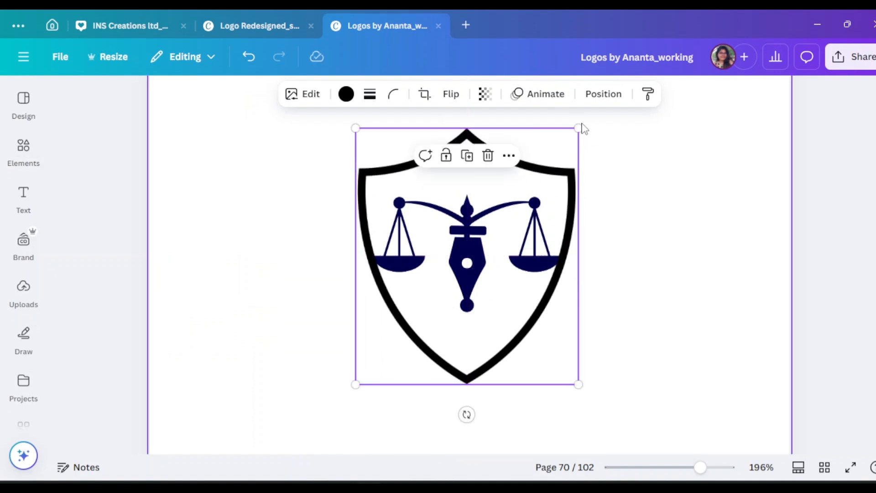
drag(580, 128, 597, 111)
drag(569, 178, 571, 186)
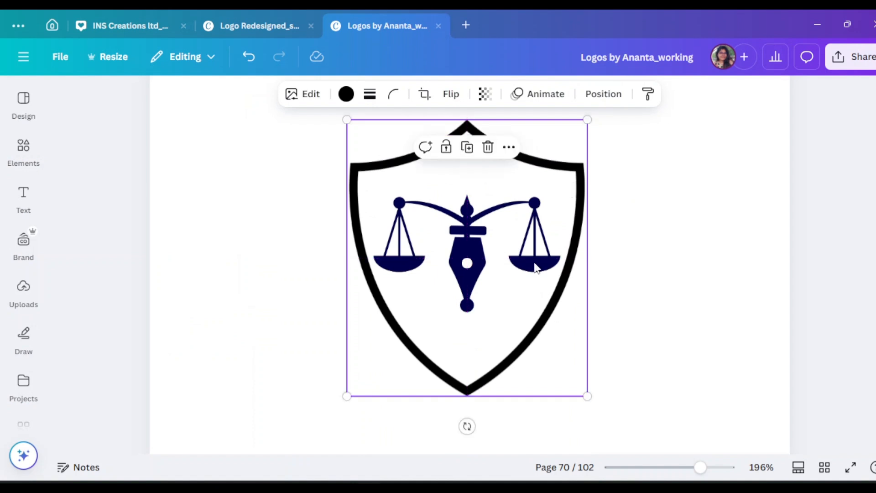
Send the shield outline to the back and try to shrink the scales graphic inside it.
right_click(576, 192)
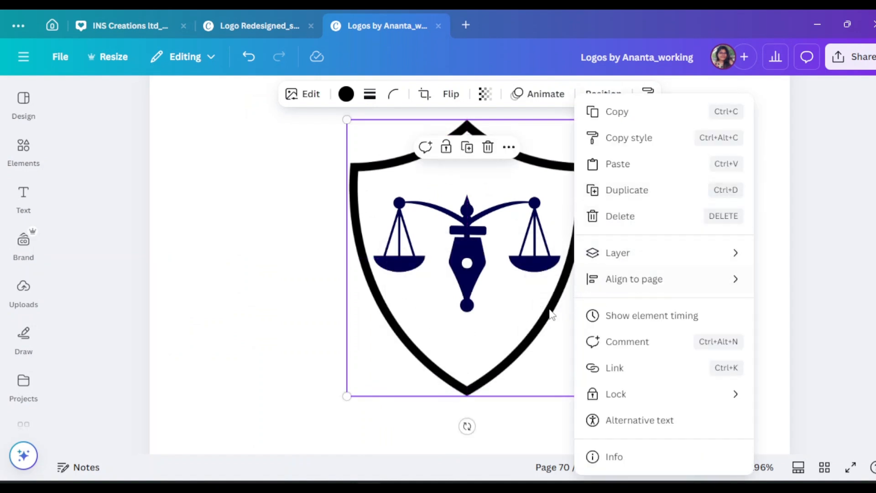
mouse_move(628, 265)
click(470, 331)
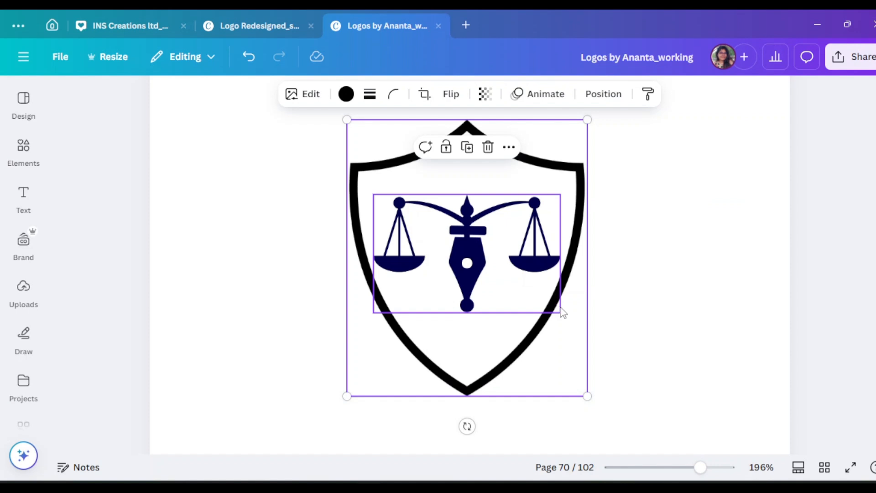
click(553, 307)
drag(561, 313, 536, 297)
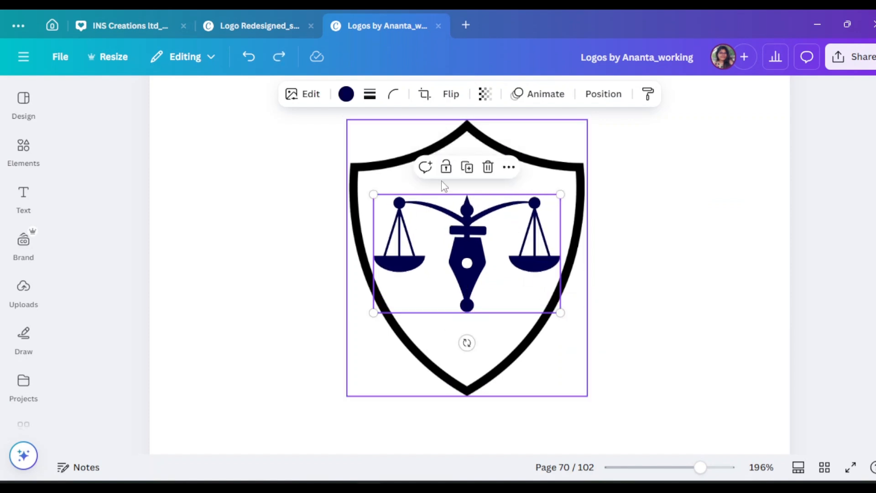
mouse_move(442, 180)
mouse_down()
mouse_move(454, 190)
mouse_move(446, 180)
mouse_up()
Move the shield outline off to the side and group the scales, nib and small circle together.
drag(472, 345, 704, 327)
drag(361, 161, 574, 455)
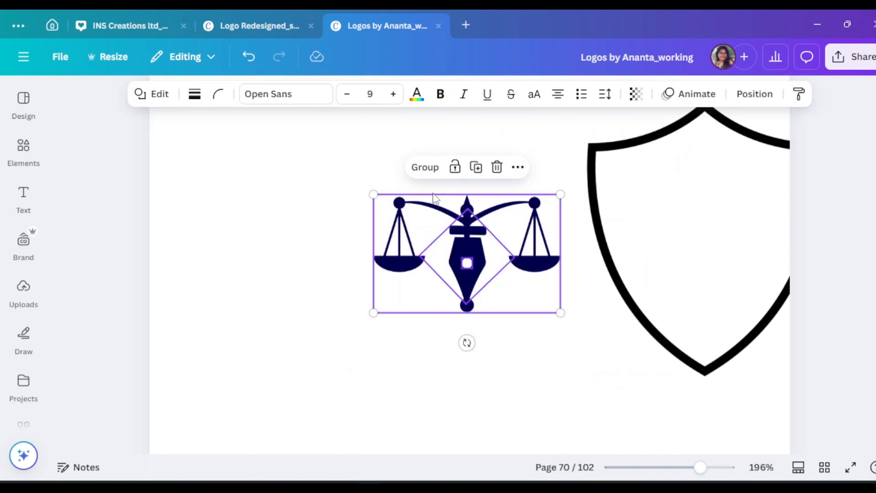
click(424, 167)
Show all shield graphics in the elements and delete the old thick shield outline from the page.
click(40, 165)
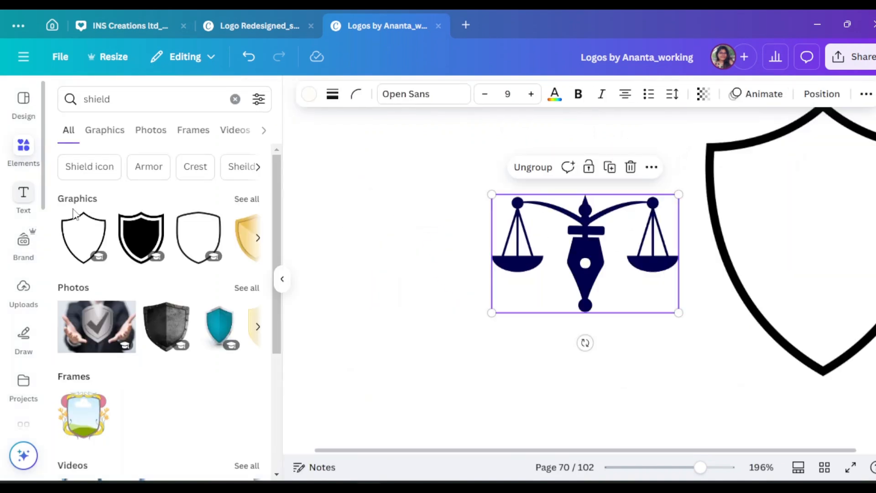
click(246, 203)
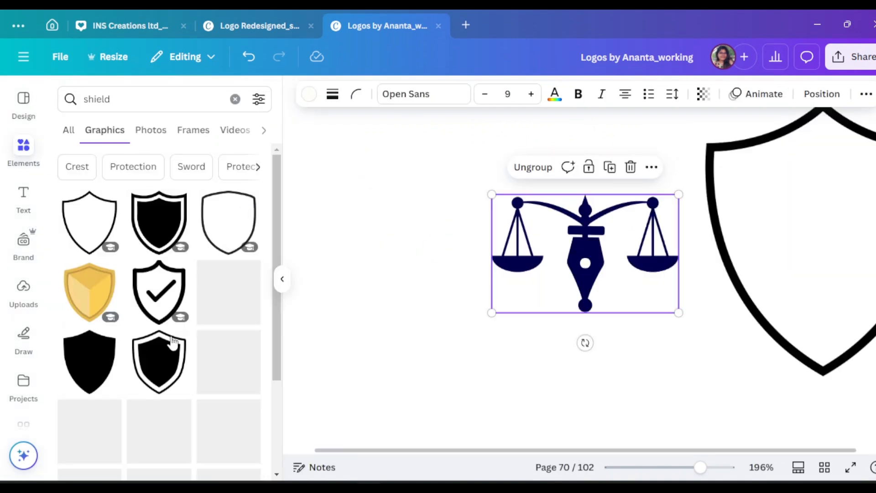
scroll(183, 336, down, 3)
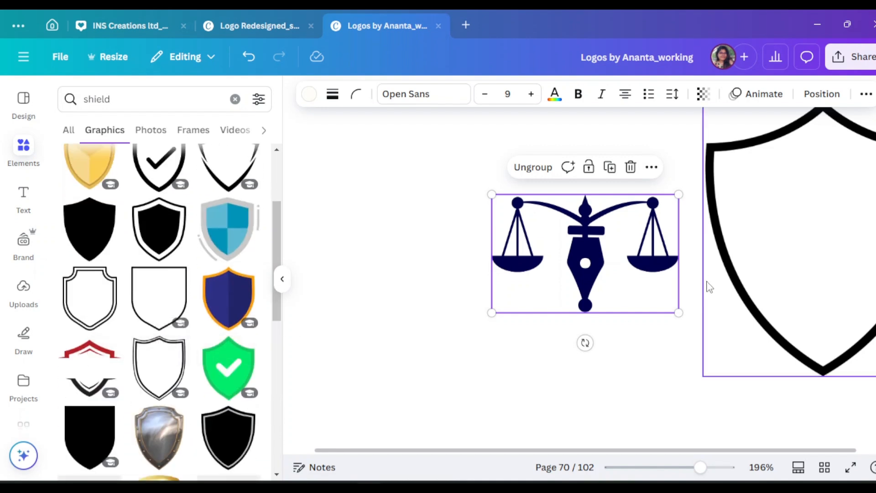
click(751, 283)
click(844, 404)
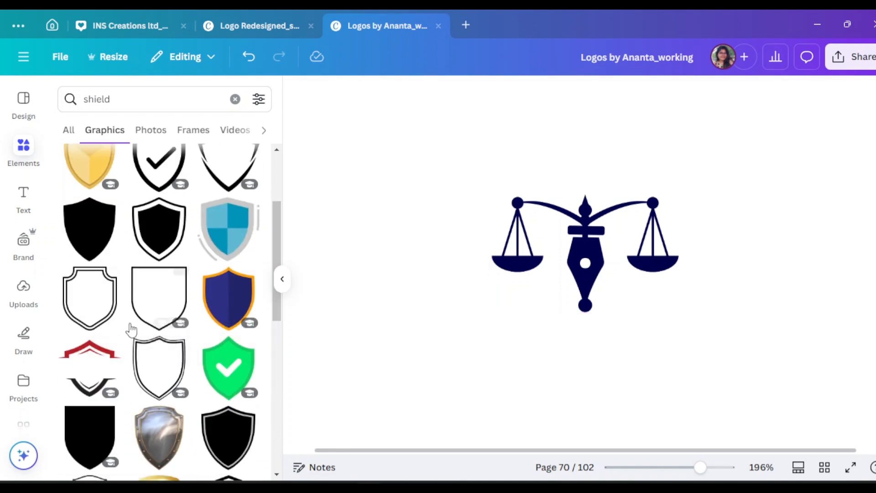
Browse the shield graphics and add the thinner black outlined shield with a tall pointed top to the page.
scroll(131, 329, down, 6)
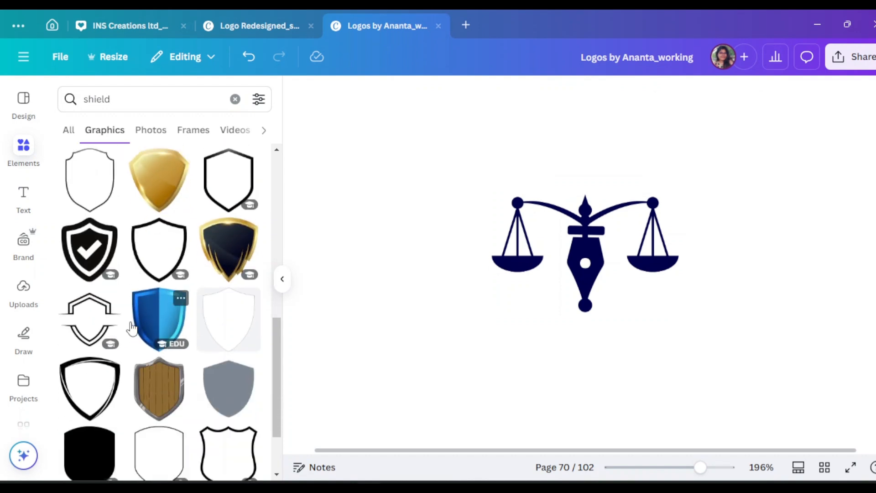
scroll(131, 329, down, 2)
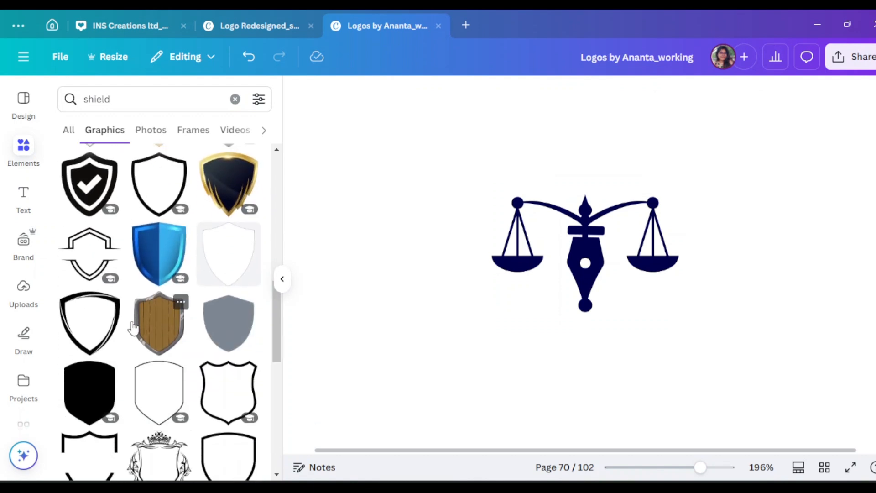
scroll(134, 327, down, 5)
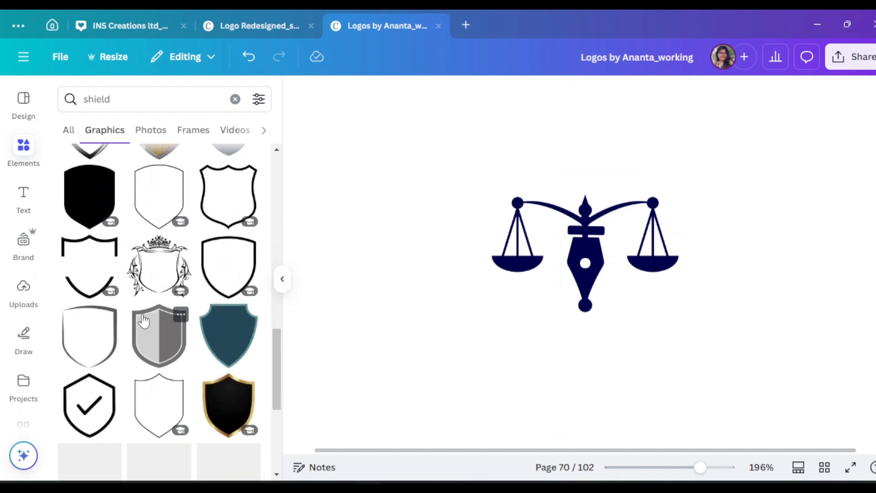
scroll(134, 309, down, 15)
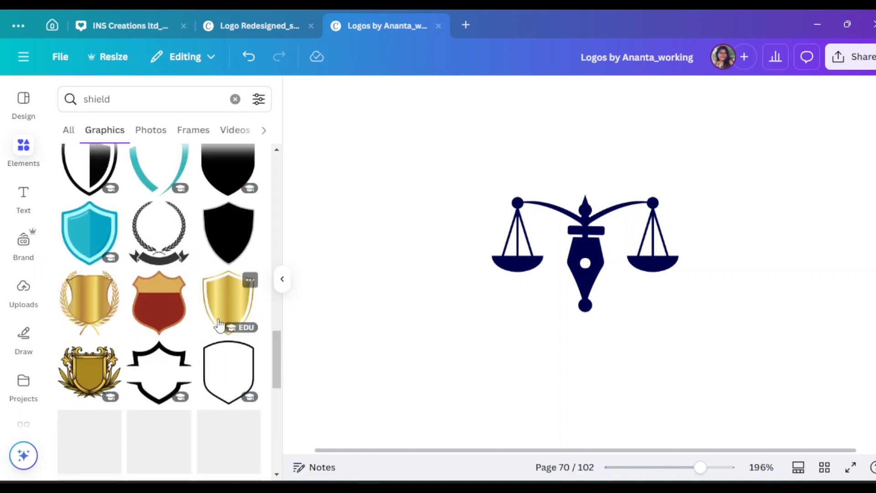
scroll(234, 369, down, 5)
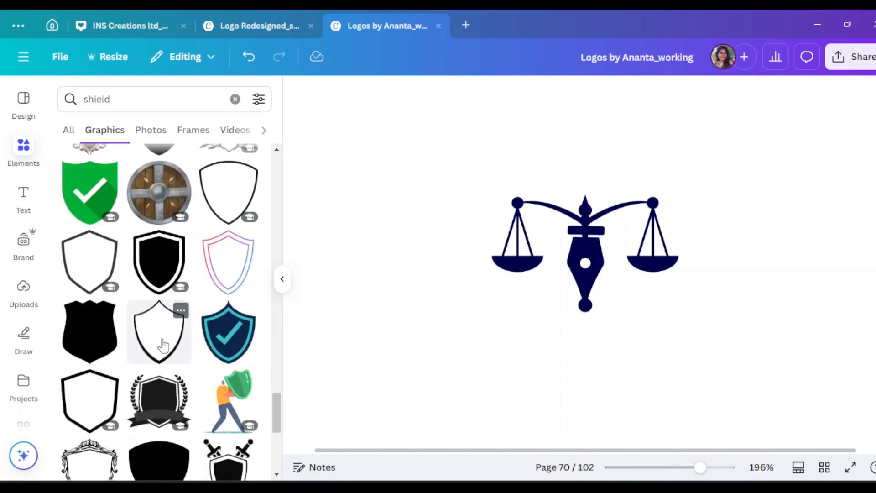
click(158, 331)
click(282, 279)
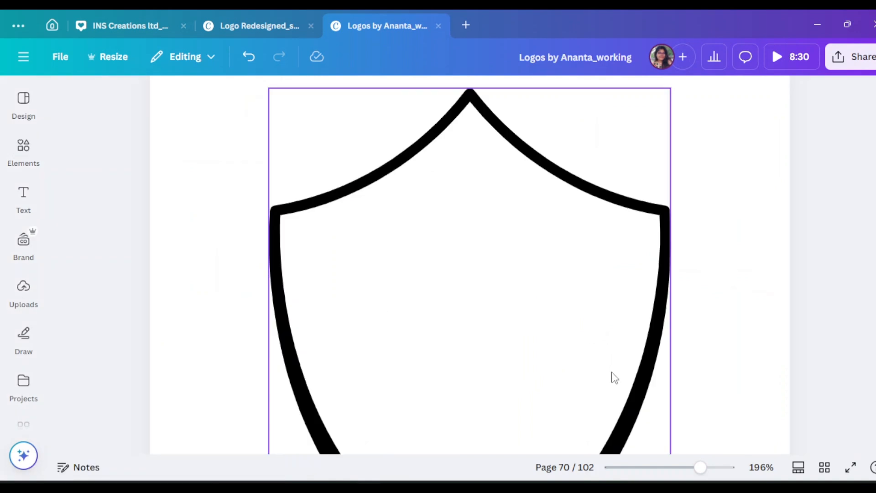
Shrink the new shield outline slightly and send it to the back, behind the scales-and-nib emblem.
click(581, 309)
scroll(594, 320, down, 6)
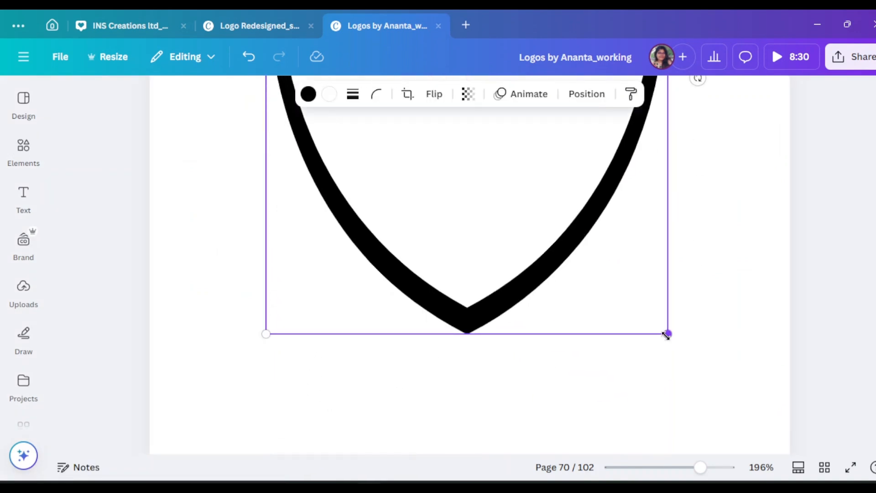
drag(667, 335, 622, 276)
scroll(582, 261, up, 4)
right_click(545, 245)
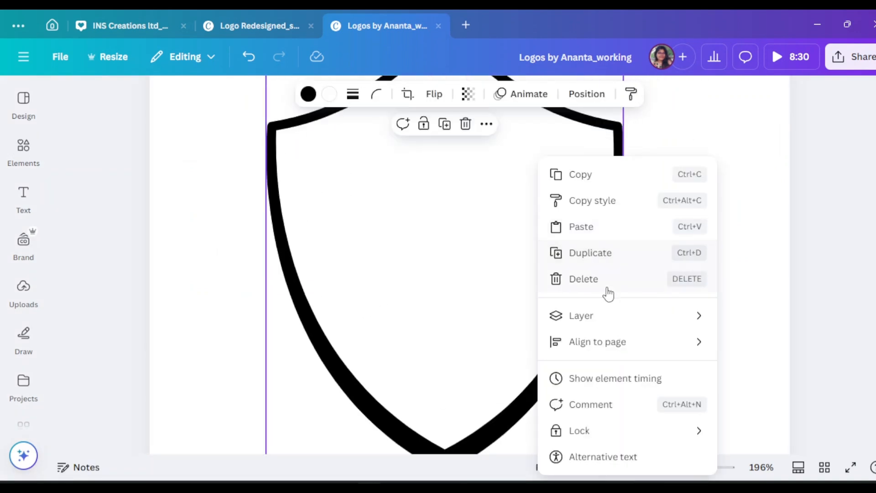
mouse_move(601, 323)
click(431, 395)
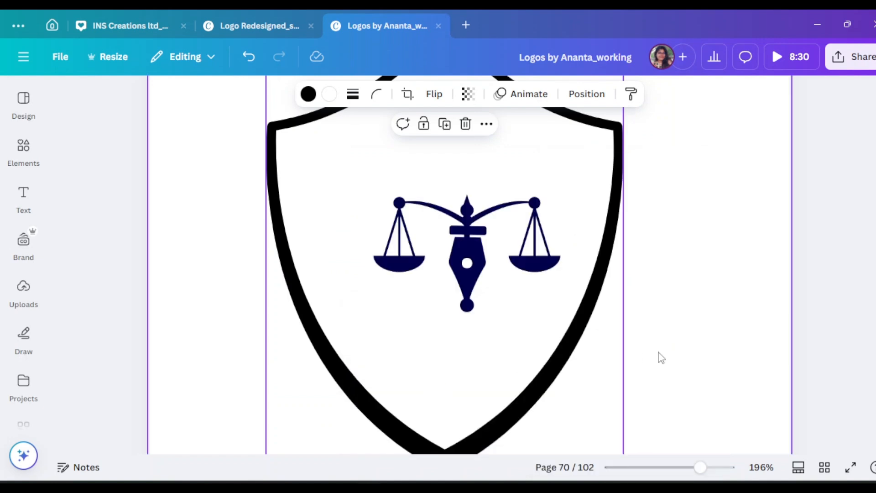
Shrink the shield to fit closely around the emblem and centre it horizontally on the page.
scroll(567, 407, up, 2)
drag(568, 406, 601, 411)
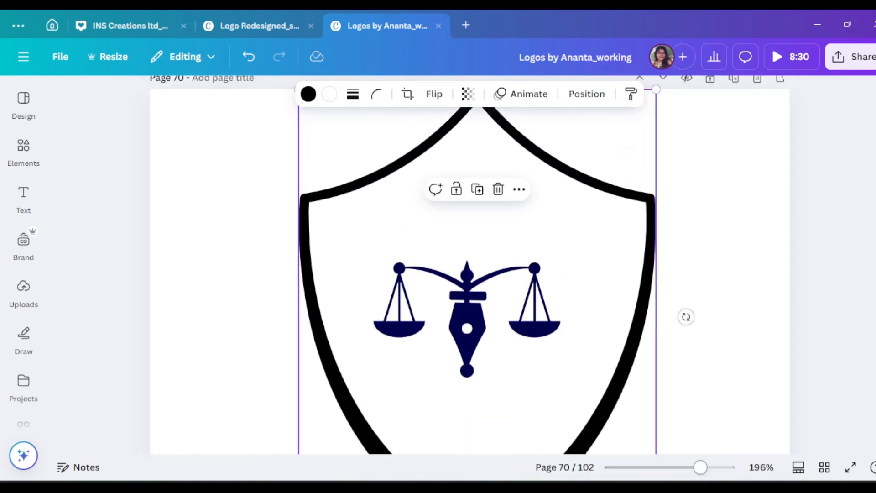
drag(701, 468, 686, 474)
click(475, 281)
drag(527, 337, 528, 340)
scroll(534, 343, down, 1)
drag(584, 395, 510, 302)
drag(437, 271, 471, 313)
Align the grouped scales-and-nib emblem with the shield's vertical centre line, in its upper half.
click(775, 316)
click(488, 271)
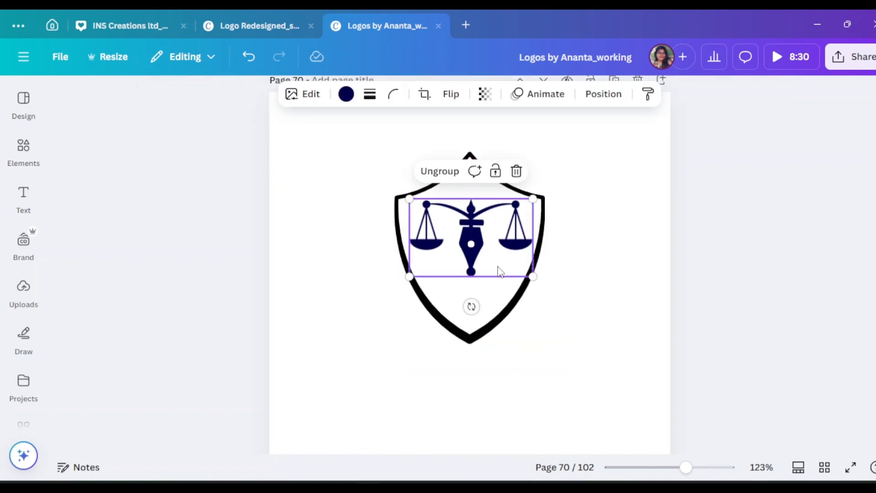
drag(499, 270, 493, 270)
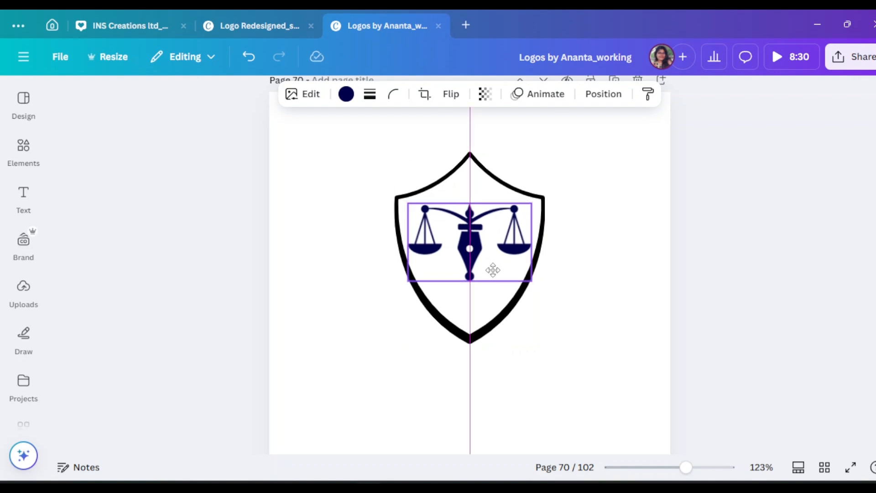
click(708, 304)
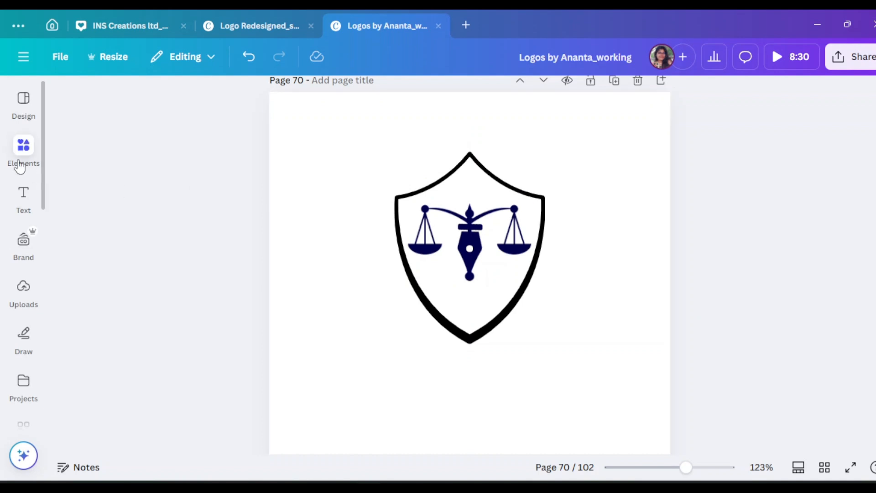
Search the graphic elements for "book".
click(23, 147)
click(100, 105)
key(BackSpace)
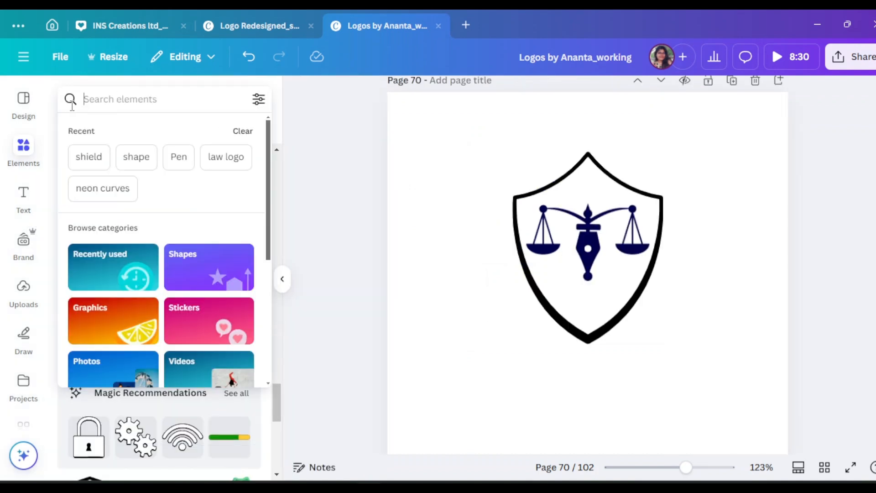
text(book)
key(Return)
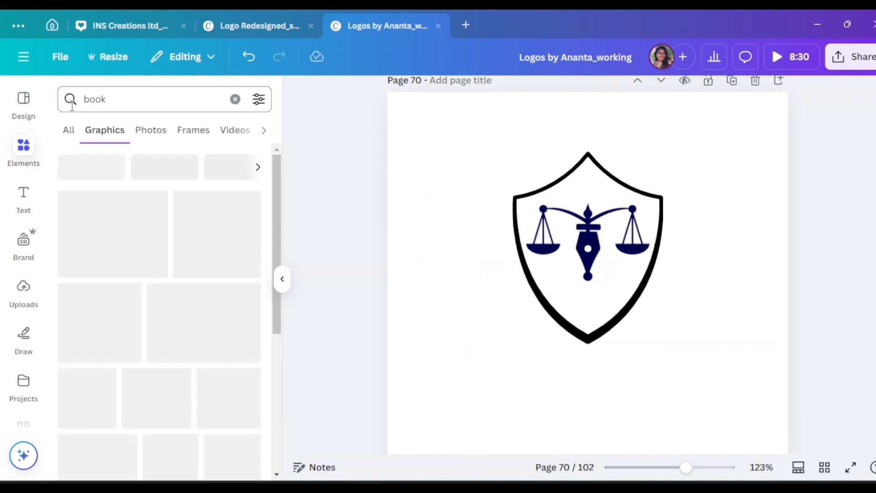
Add the black open-book graphic with fanned pages and shrink it to sit beneath the nib inside the shield.
scroll(242, 325, down, 3)
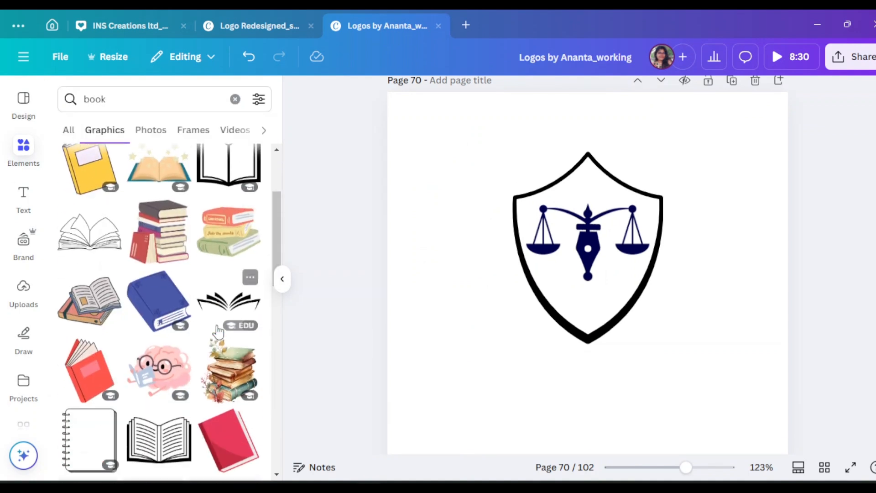
click(231, 305)
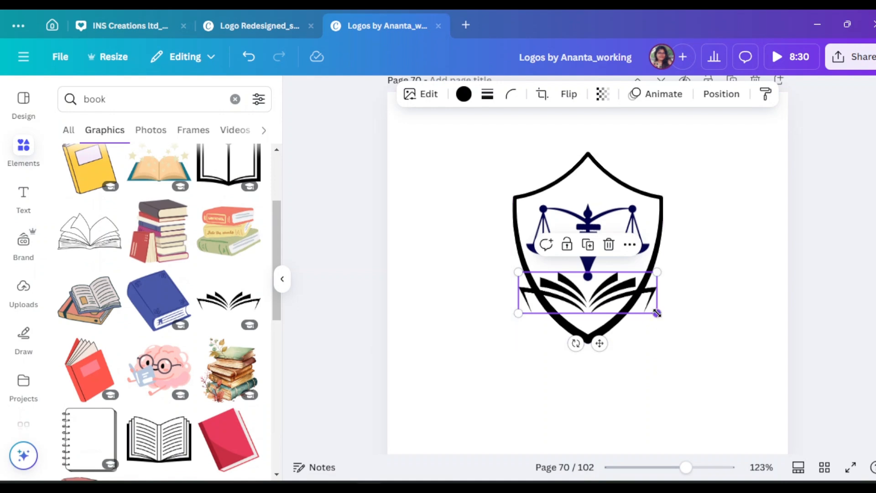
drag(657, 313, 587, 285)
click(820, 323)
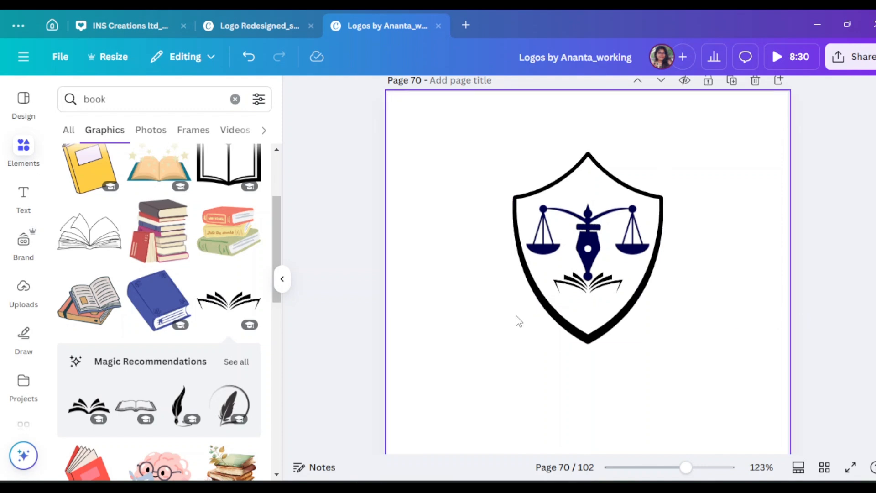
Browse all recommendations similar to the book and add the grey open book with layered pages.
click(236, 361)
scroll(208, 386, down, 3)
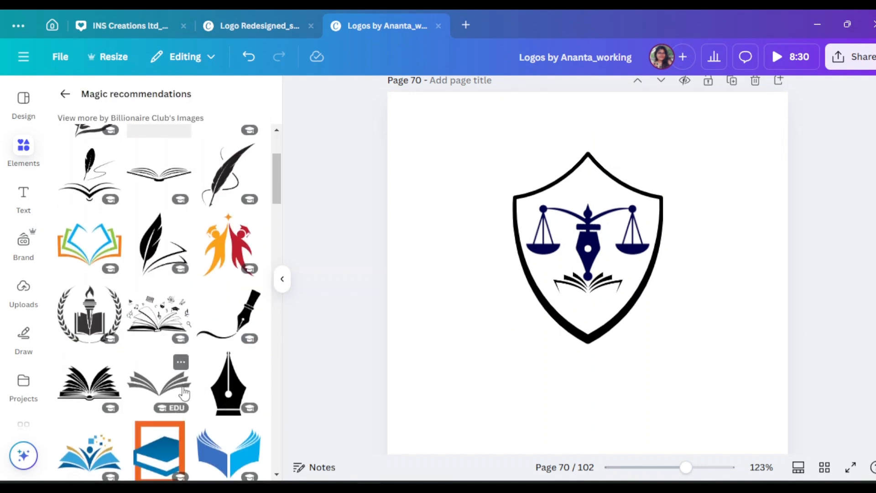
scroll(184, 392, down, 2)
click(168, 329)
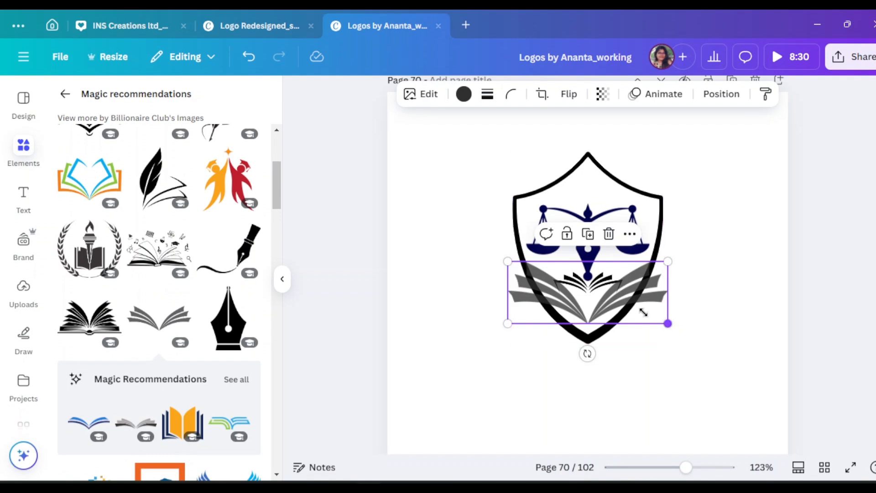
Shrink the grey book to sit under the nib and move the black book outside the shield.
drag(643, 312, 741, 297)
click(615, 284)
drag(559, 275, 607, 280)
click(712, 358)
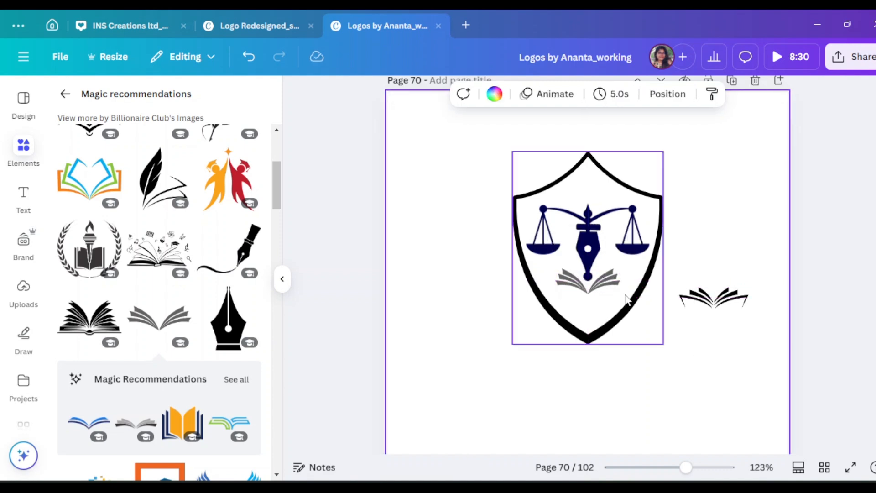
Delete the spare black open book beside the shield.
click(282, 282)
scroll(599, 335, down, 2)
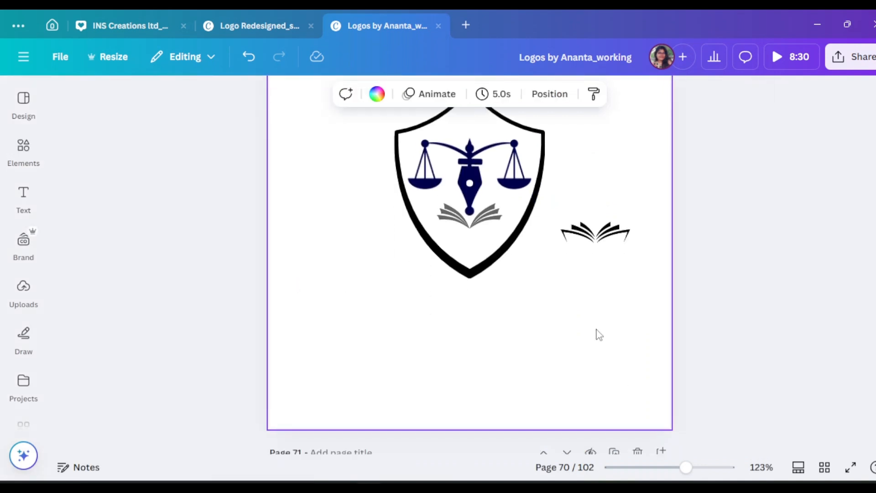
click(608, 241)
click(616, 193)
scroll(683, 280, up, 3)
Raise the grey open book so it overlaps the nib's round tip and recolour it navy.
click(491, 358)
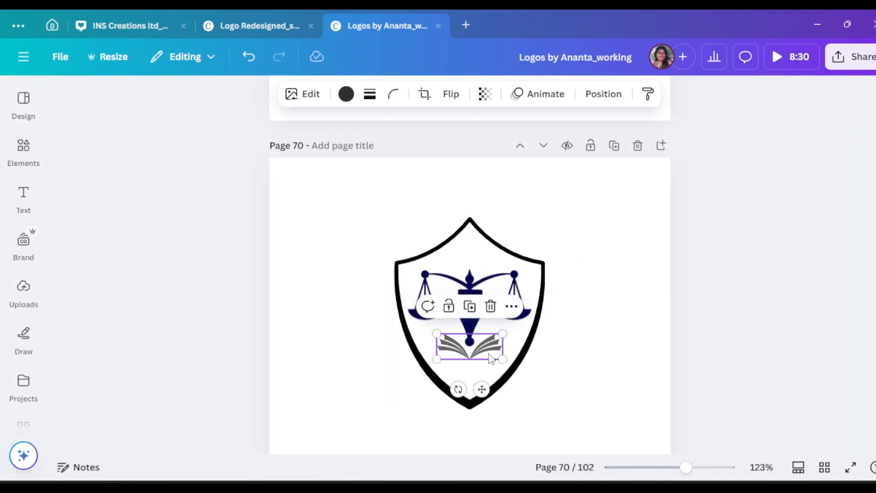
drag(491, 358, 491, 348)
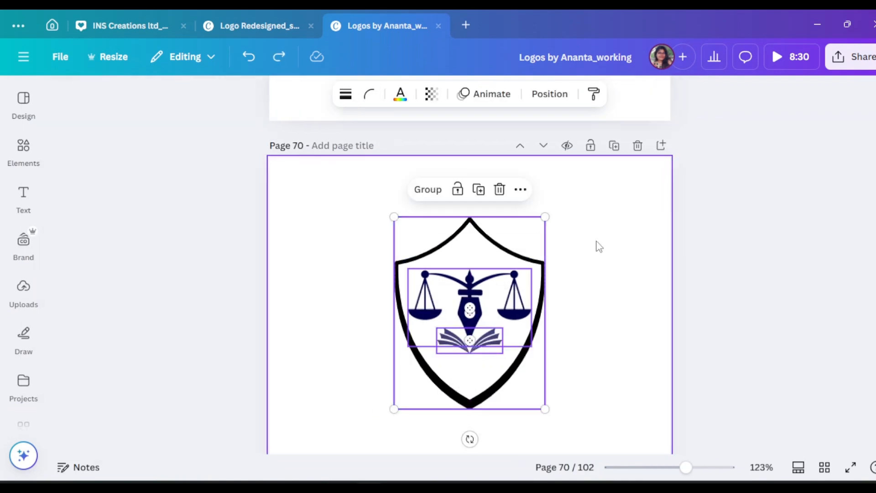
click(549, 94)
key(ctrl+z)
click(651, 320)
click(499, 343)
click(653, 325)
Recolour the emblem with black scales and a golden-brown pen nib.
drag(686, 467, 707, 467)
drag(639, 451, 727, 450)
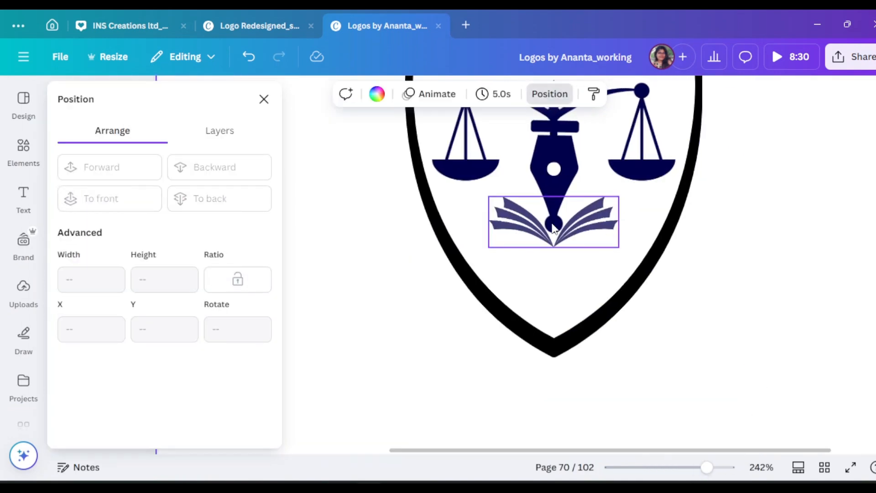
click(554, 225)
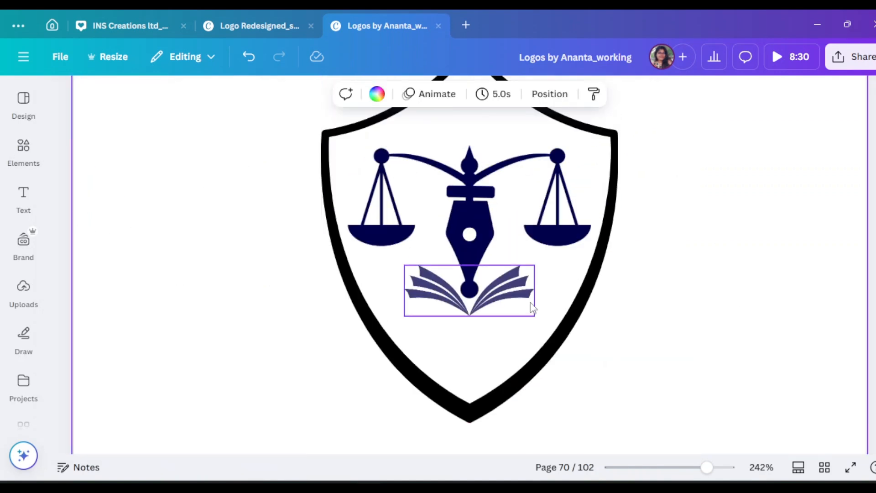
click(470, 224)
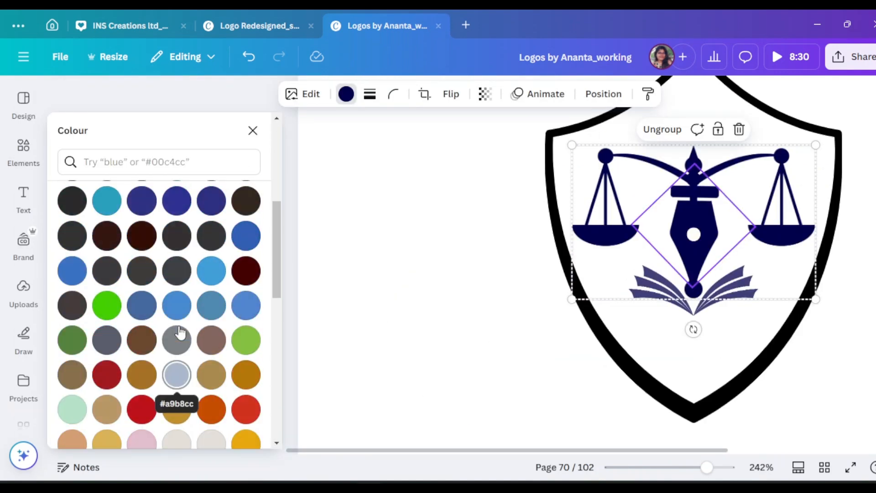
click(142, 383)
click(605, 235)
scroll(71, 200, up, 6)
click(107, 229)
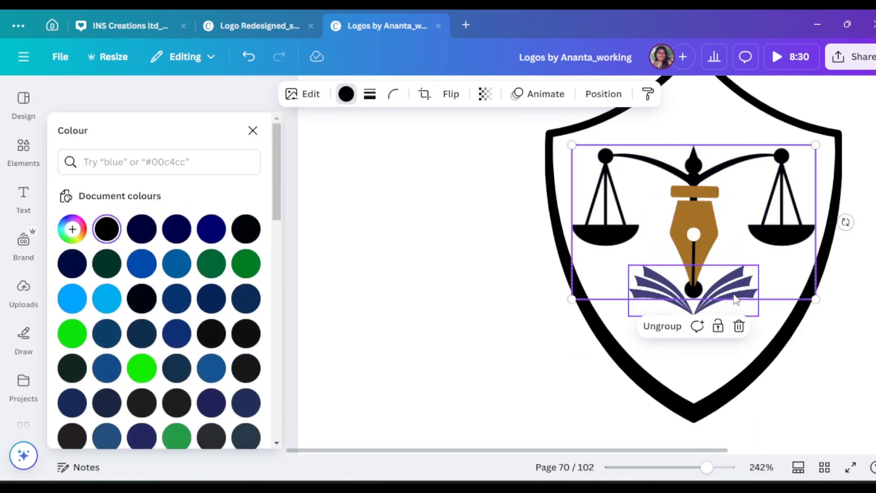
Recolour the golden-brown pen nib and the navy open book black.
click(739, 297)
scroll(162, 326, up, 3)
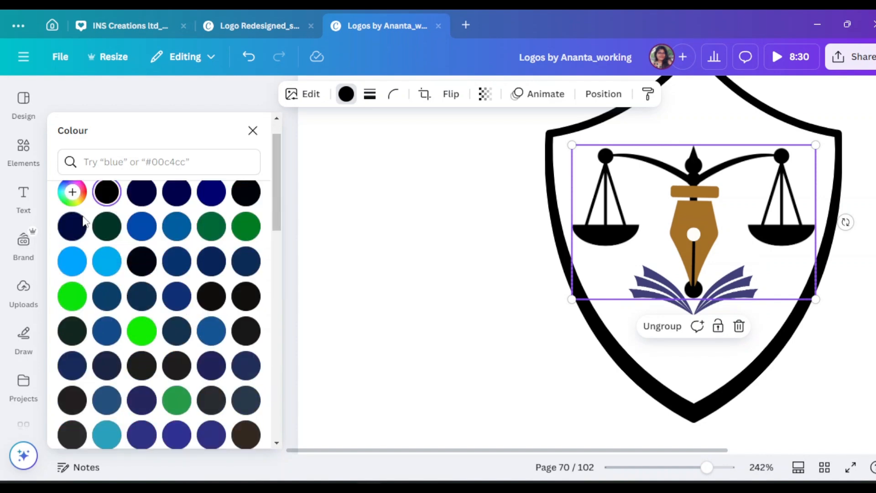
click(694, 219)
click(106, 230)
click(726, 287)
click(106, 230)
click(438, 256)
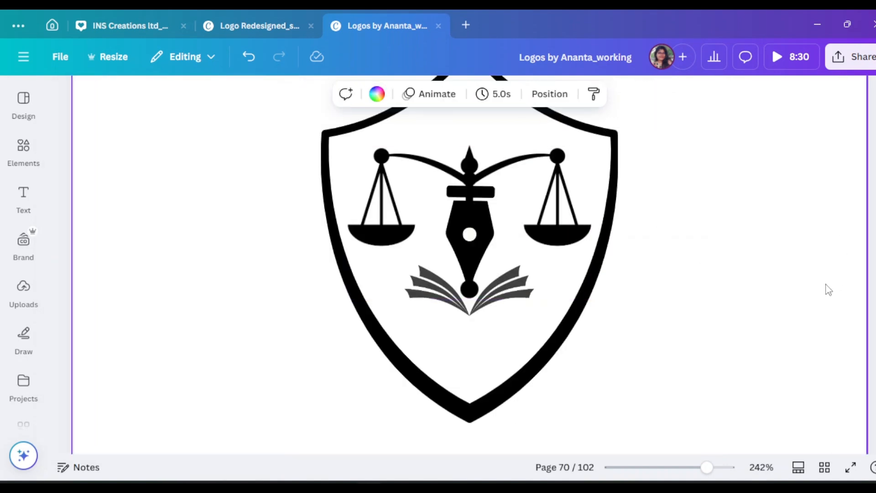
Search the graphics for "ribbon" and add the outlined, curved white ribbon banner.
click(24, 146)
click(66, 94)
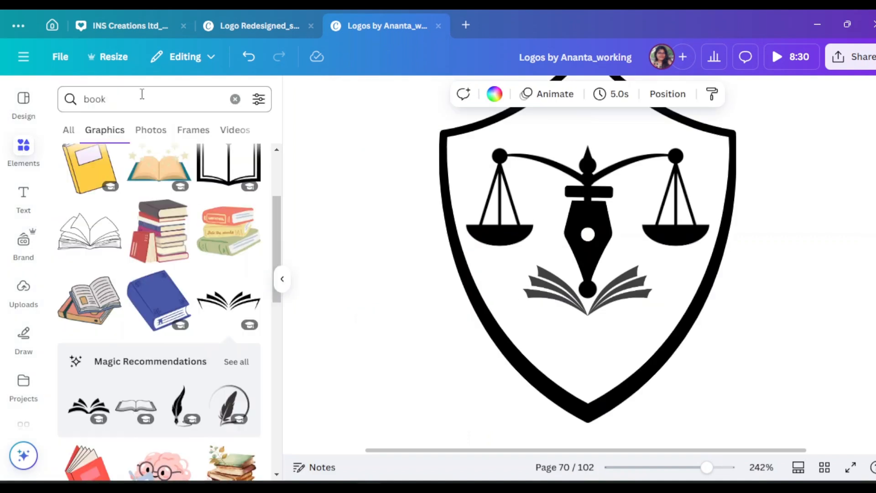
click(104, 99)
key(BackSpace)
text(ribbon)
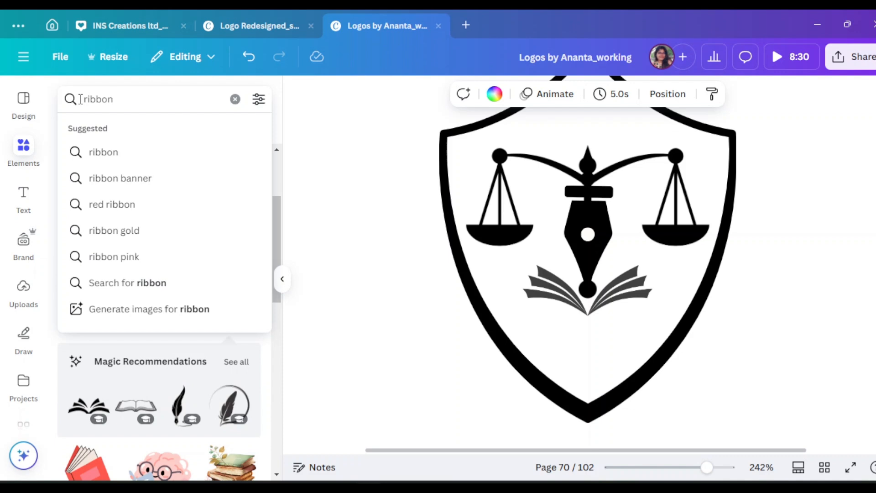
key(Return)
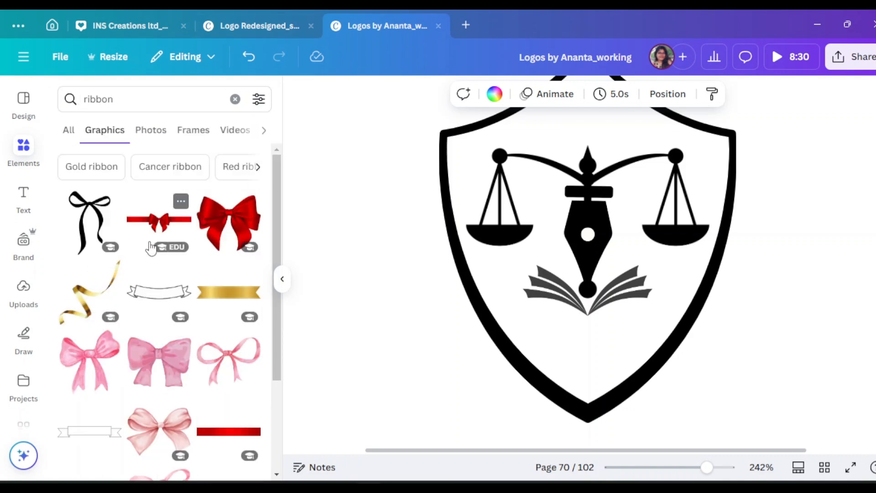
click(166, 302)
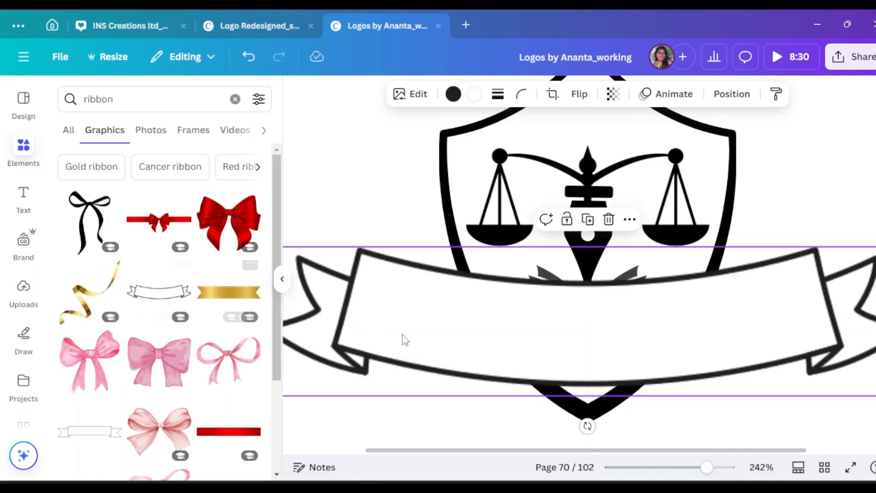
Shrink the ribbon to about 226 wide, centre it across the shield's lower part and colour its outline black.
click(282, 278)
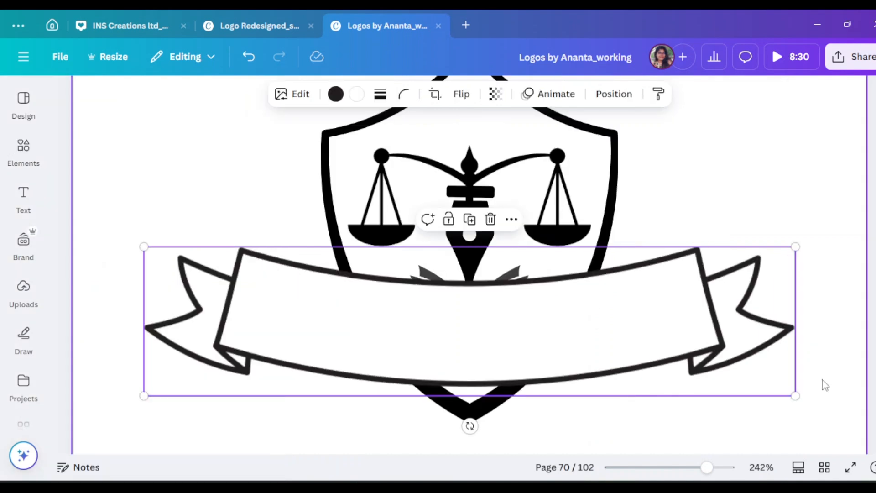
drag(796, 396, 503, 327)
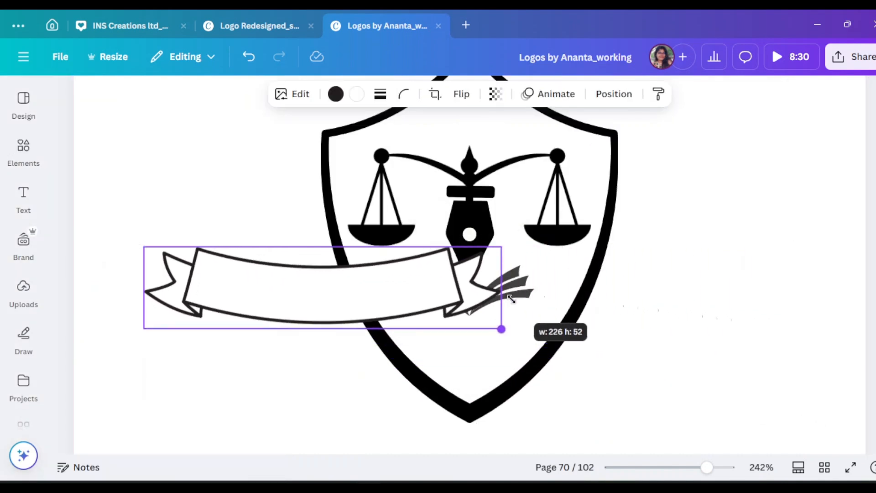
drag(391, 284, 528, 338)
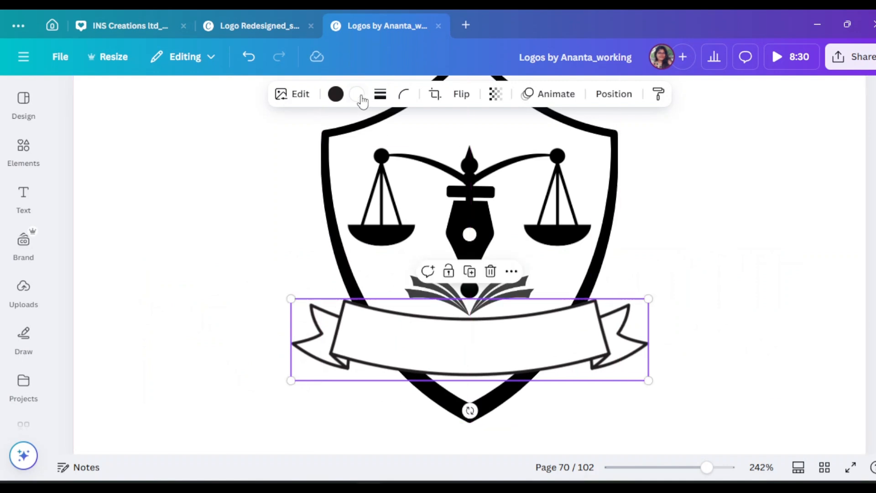
click(335, 94)
click(111, 234)
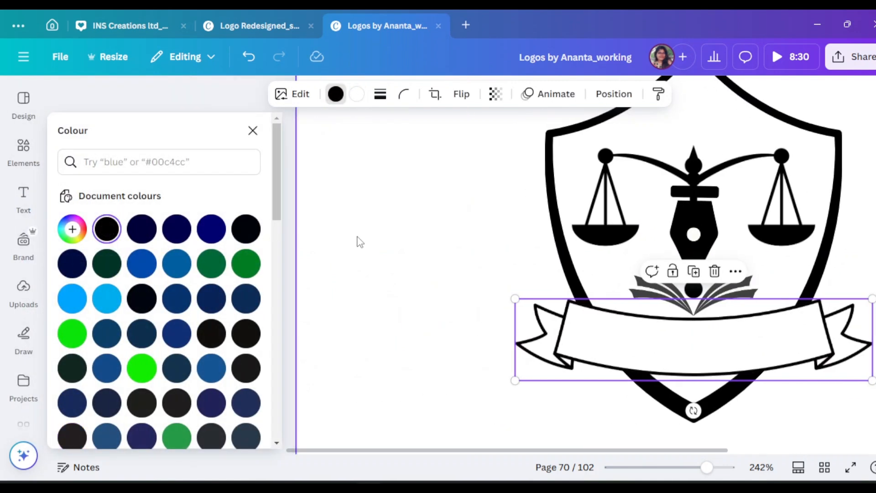
click(358, 242)
click(253, 99)
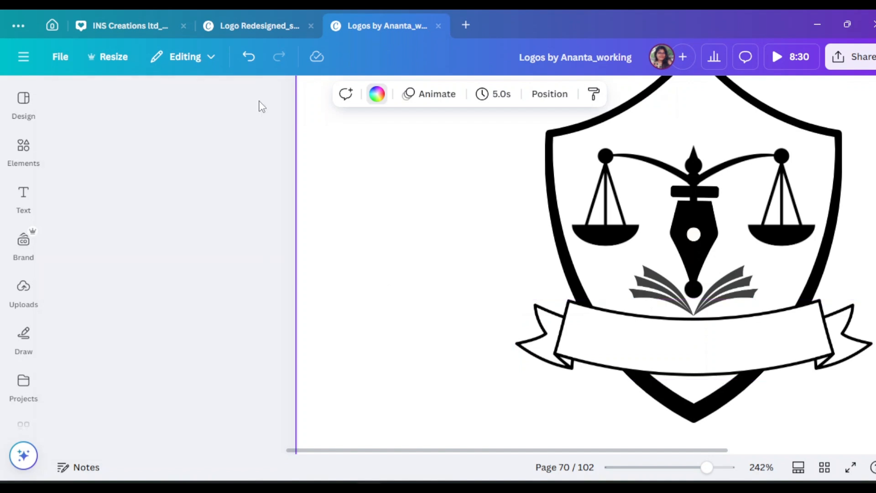
Move the scales-and-nib group and the open book slightly higher inside the shield.
click(502, 205)
drag(503, 206, 498, 204)
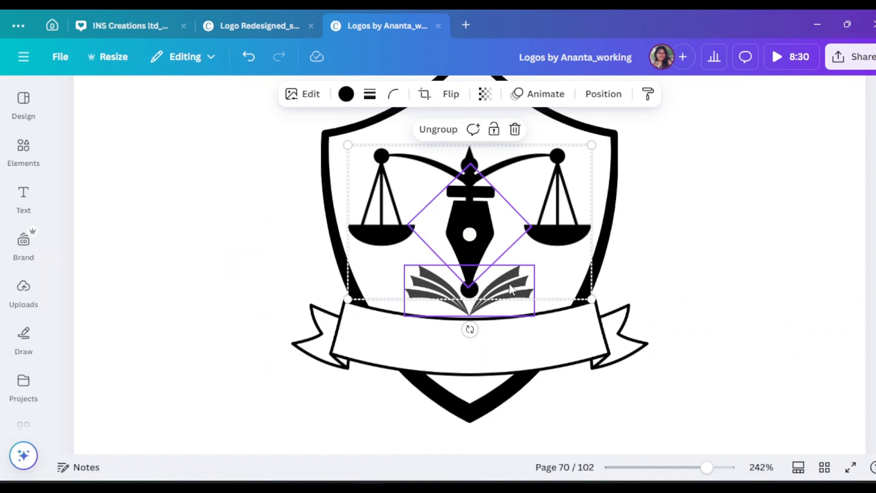
drag(509, 284, 512, 278)
click(708, 274)
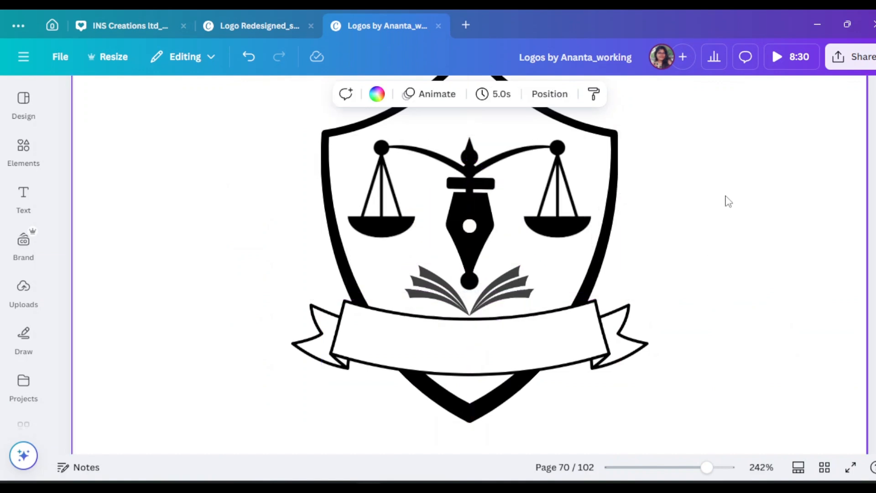
drag(495, 301, 497, 285)
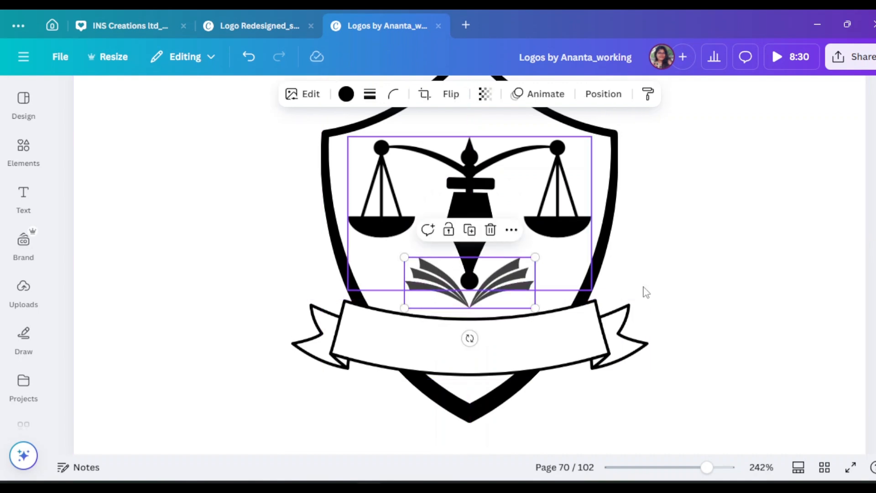
Enlarge the ribbon slightly and recentre it a little higher, just under the open book.
click(587, 344)
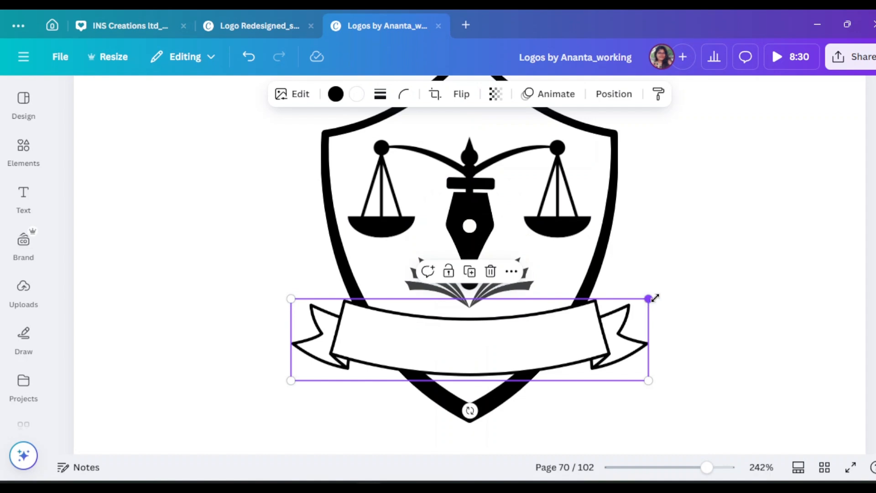
drag(655, 298, 670, 294)
drag(599, 355, 589, 349)
click(793, 317)
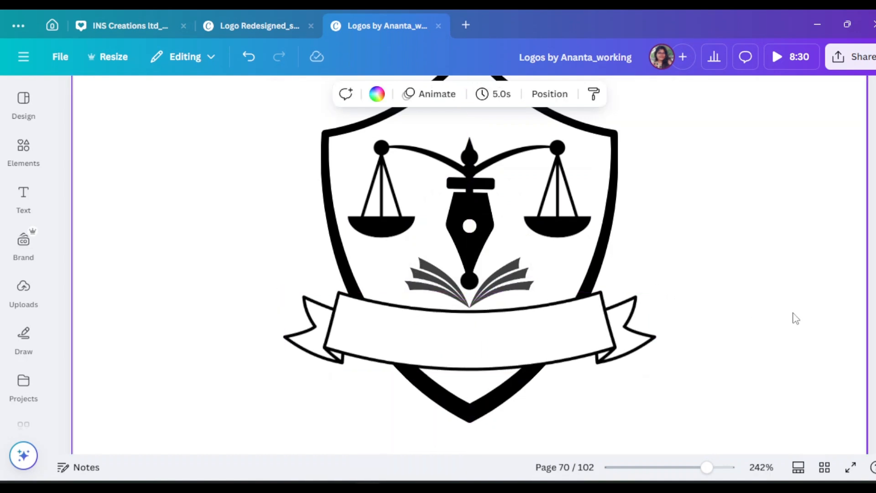
Add a subheading reading "Business LAW" below the ribbon.
scroll(795, 317, down, 3)
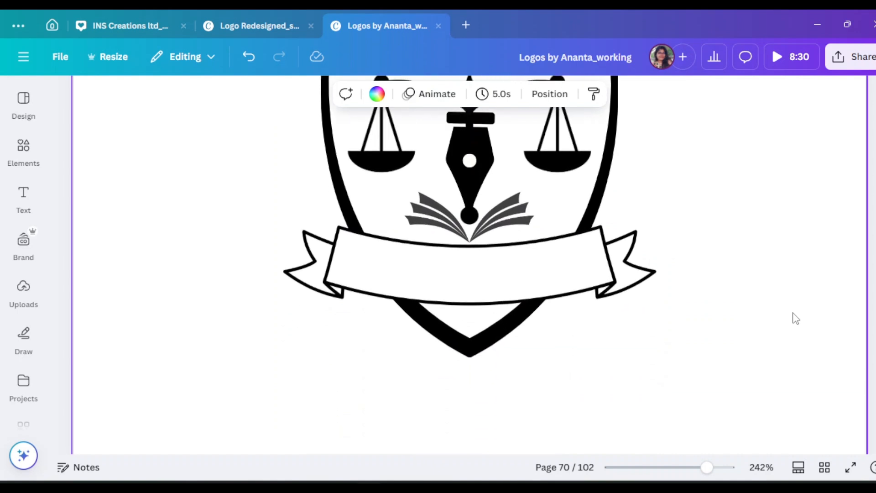
scroll(684, 354, up, 1)
key(t)
click(224, 168)
click(495, 404)
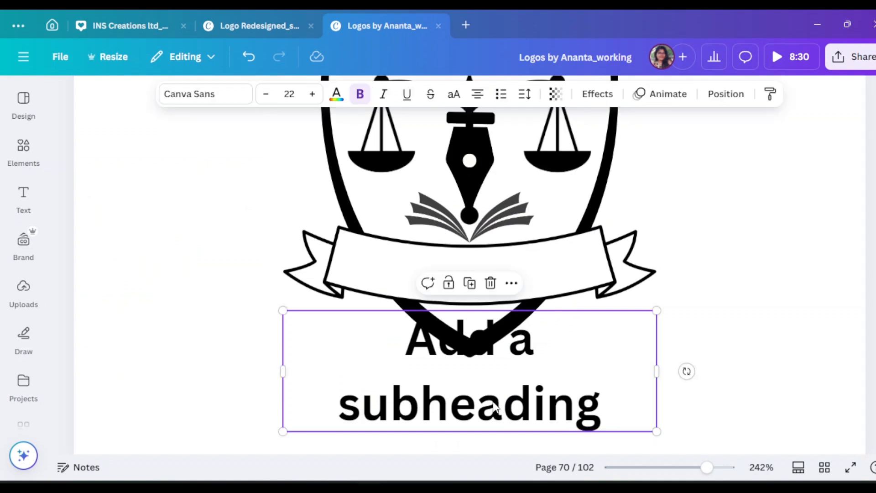
click(494, 402)
text(Bu)
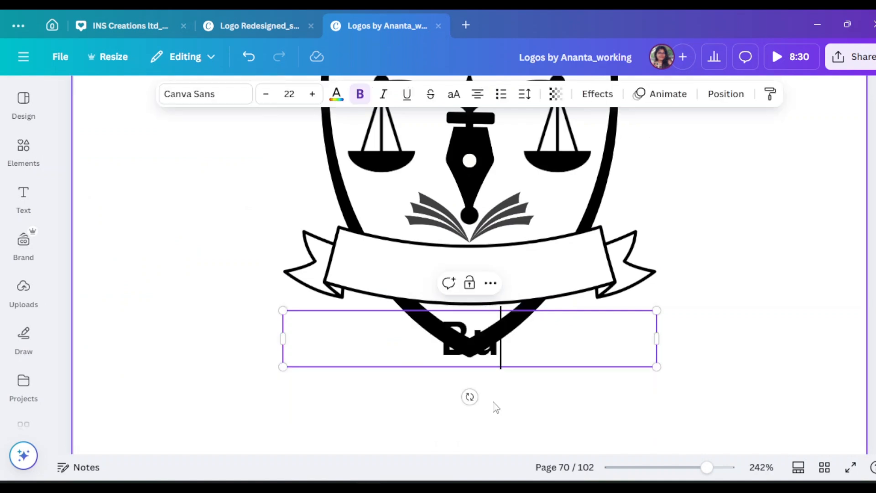
text(siness )
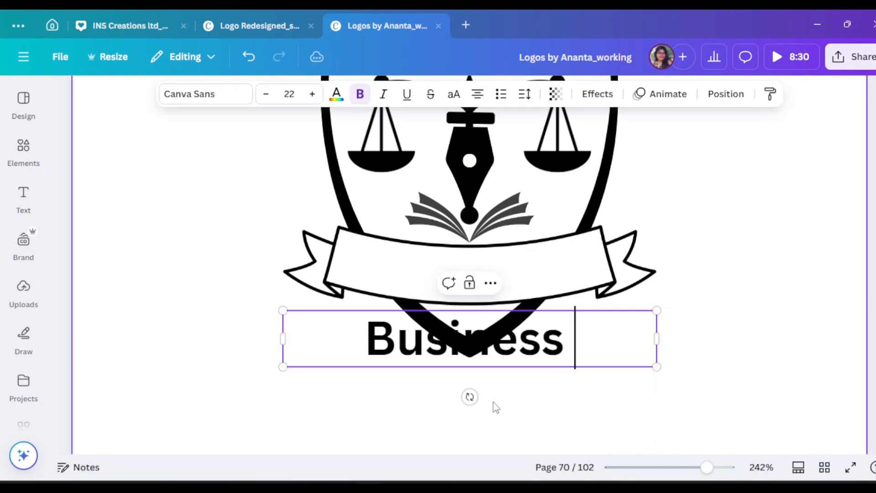
text(LAW)
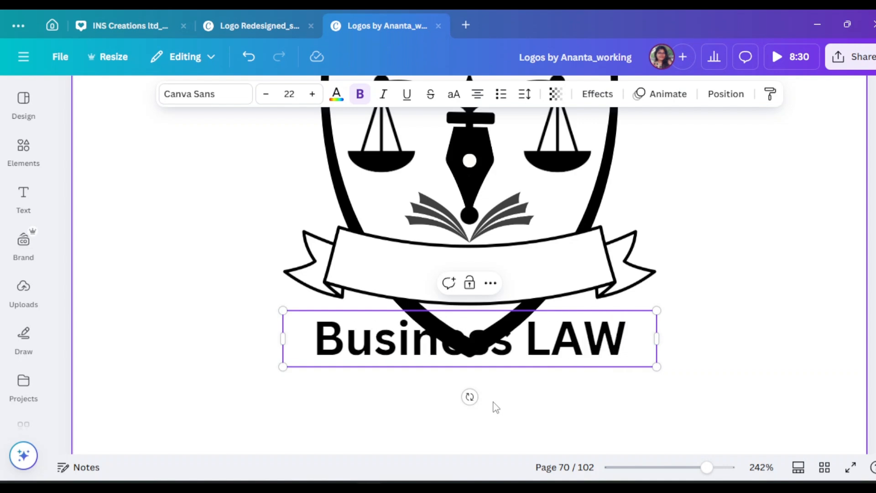
Try the subheading in all capitals, restore its original case and shrink it to size 11.
click(454, 96)
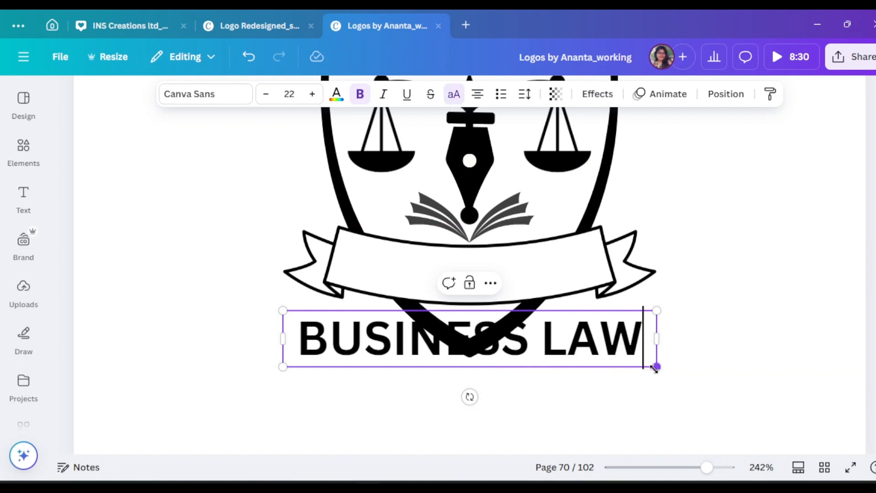
click(454, 94)
drag(654, 369, 469, 339)
Change the wording to "Business Law" and place the text inside the ribbon.
click(552, 345)
key(BackSpace)
text(a)
click(586, 354)
key(BackSpace)
text(w)
click(398, 364)
drag(382, 328, 487, 269)
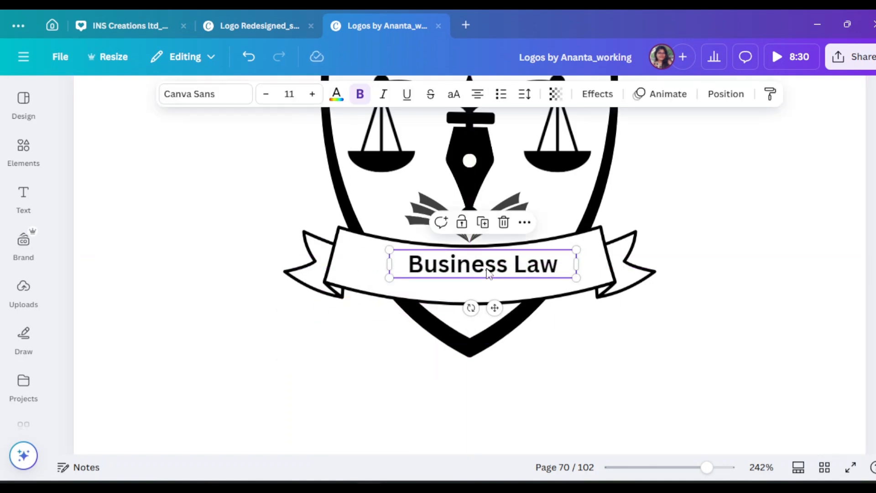
Extend the ribbon text to "Business Law Center", widen its box to fit one line and centre it.
click(560, 268)
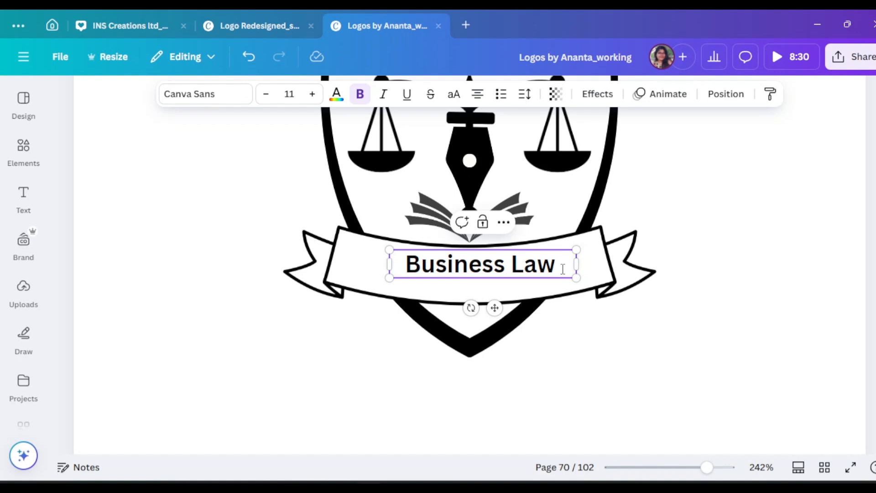
text(L)
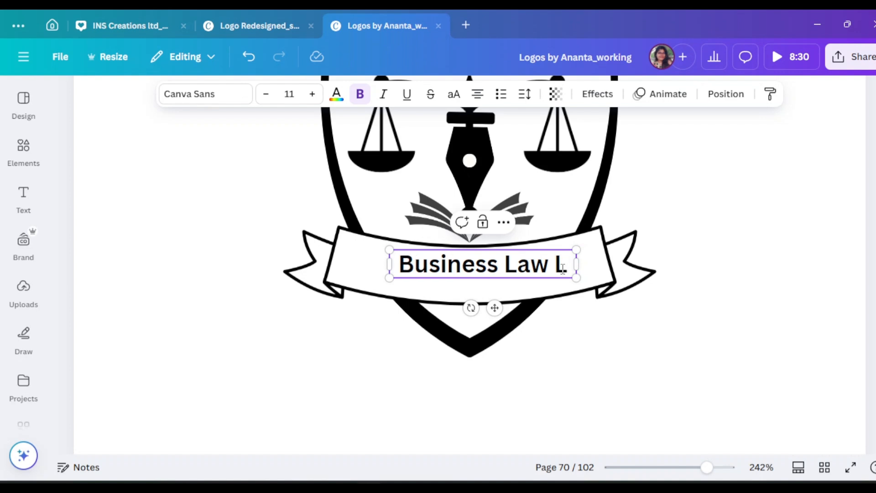
key(BackSpace)
key(BackSpace)
text(Cen)
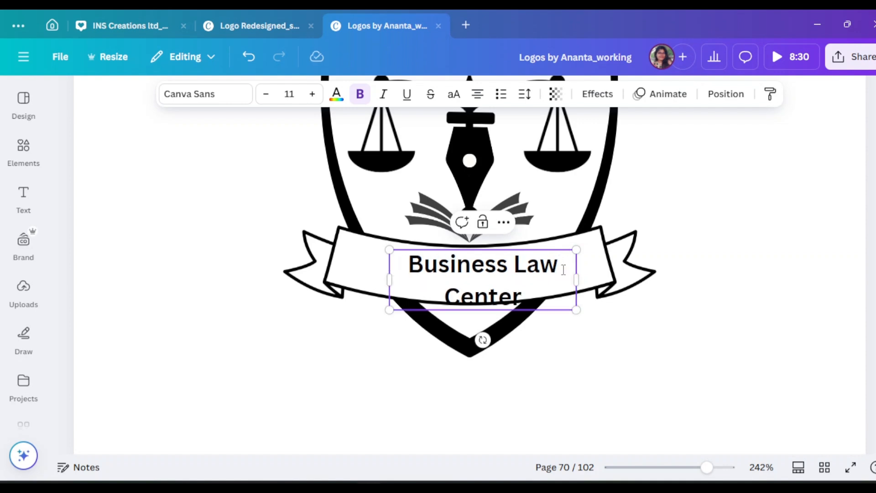
text(ter)
drag(581, 277, 630, 262)
click(598, 279)
drag(569, 267, 525, 264)
Apply the Curve shape effect to the ribbon text with a curve value of -9.
click(596, 95)
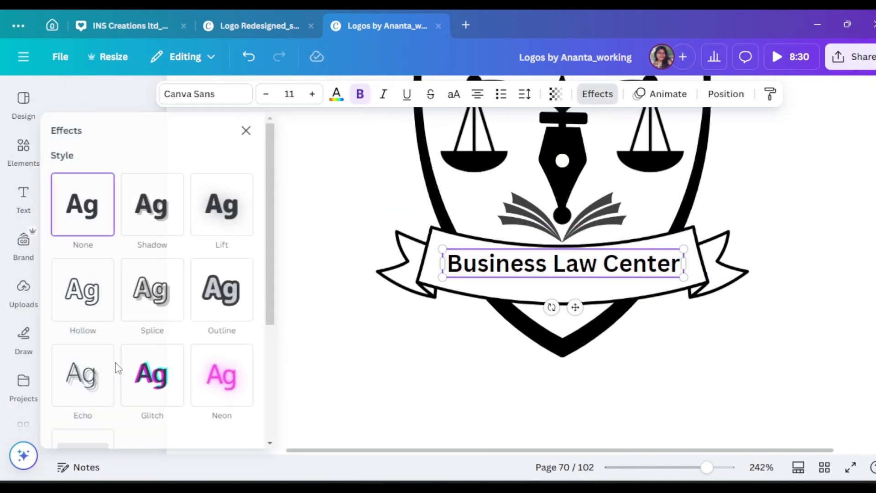
scroll(123, 363, down, 5)
click(155, 388)
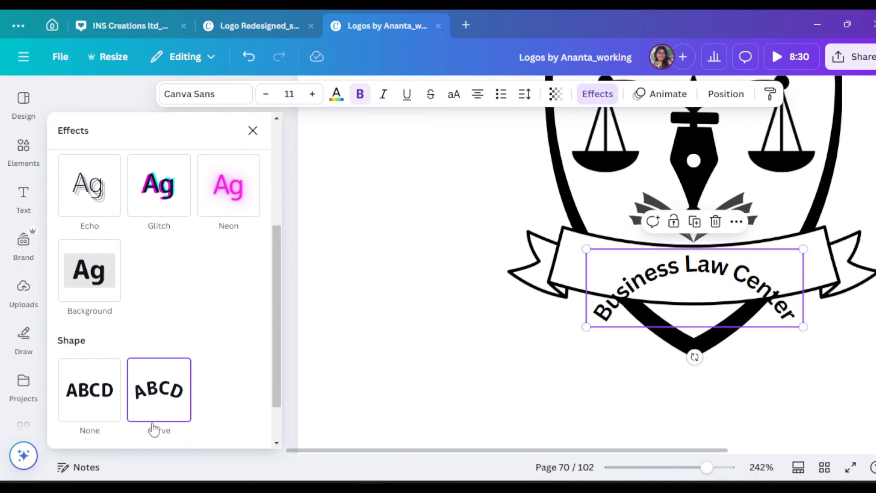
scroll(146, 425, down, 2)
drag(146, 419, 113, 429)
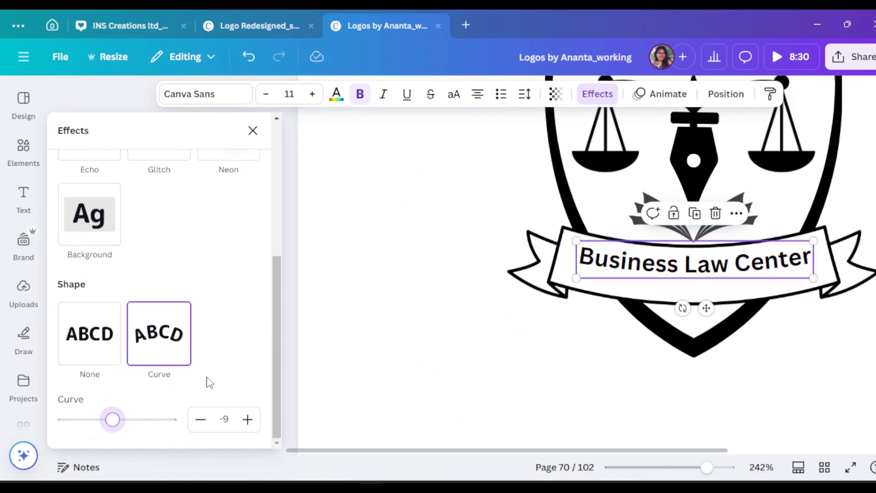
Set the curved text's font size to 12 and adjust its position inside the ribbon.
click(313, 95)
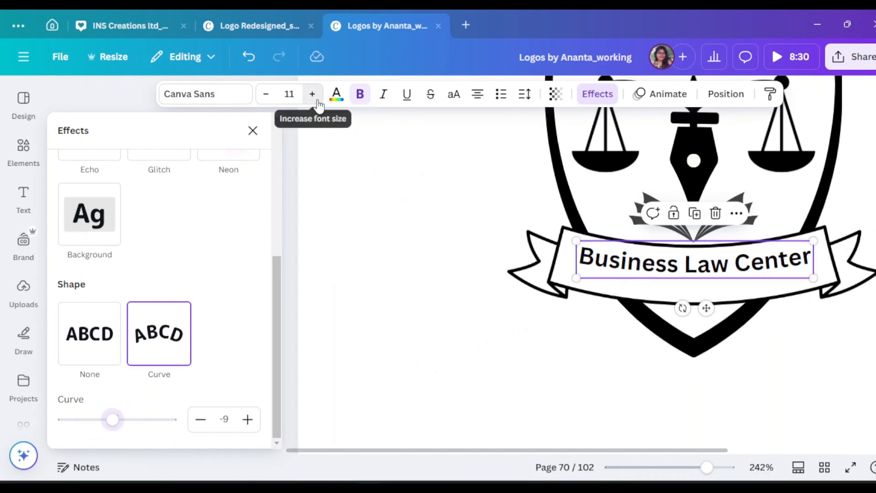
click(313, 96)
click(266, 95)
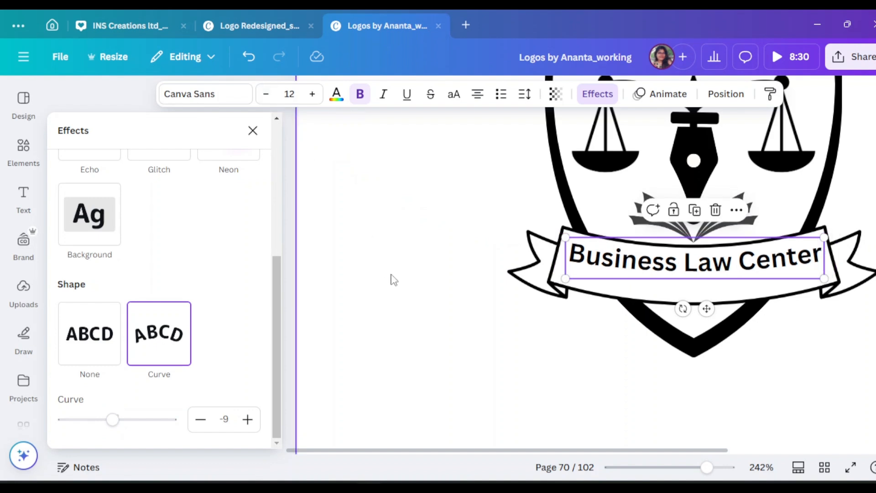
click(810, 289)
click(545, 265)
mouse_move(544, 261)
mouse_down()
mouse_move(537, 266)
mouse_move(544, 268)
mouse_up()
Convert the ribbon text to uppercase and shrink it to size 10.3.
click(452, 97)
drag(616, 287, 598, 288)
click(549, 273)
click(549, 273)
Duplicate the uppercase ribbon text and move the copy to the shield's upper-left edge.
alt+drag(549, 273, 549, 367)
scroll(686, 415, up, 3)
scroll(687, 415, down, 2)
drag(516, 451, 479, 352)
scroll(502, 354, up, 5)
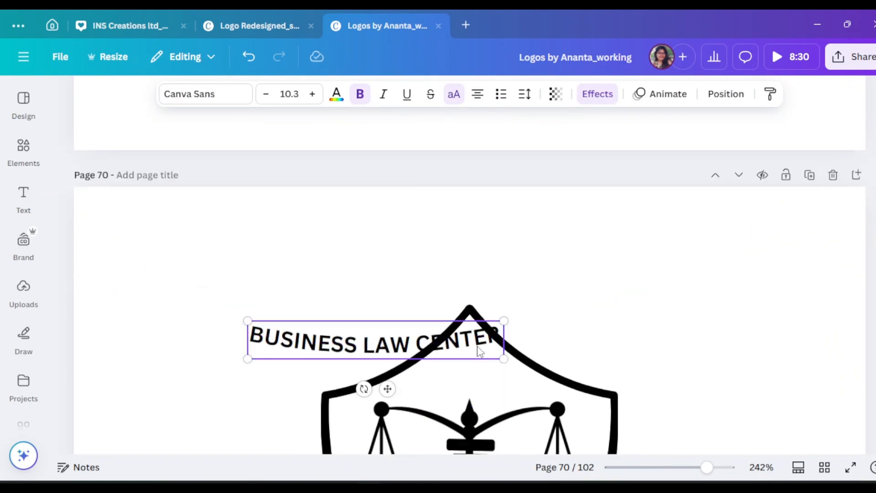
Rotate the copied text to follow the shield's upper-left slope and change its wording to "LEARN".
drag(363, 388, 395, 390)
drag(409, 375, 427, 374)
double_click(414, 338)
scroll(416, 342, down, 2)
text(LEARN)
click(434, 259)
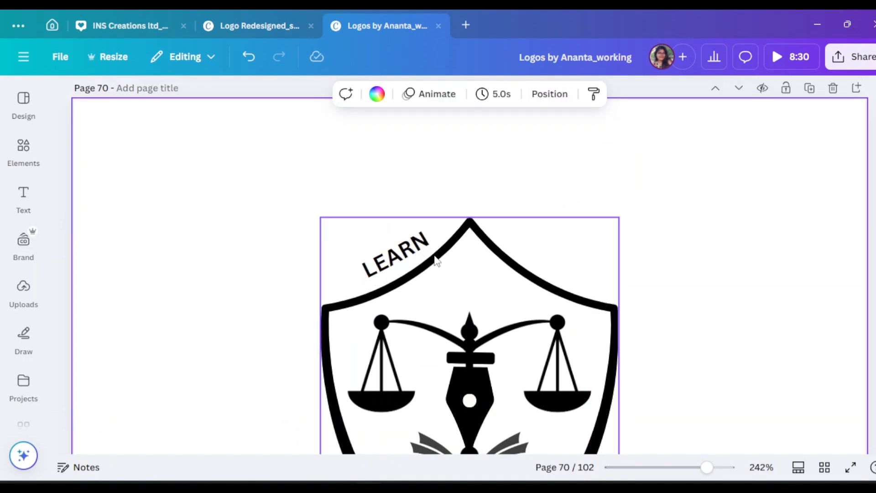
Duplicate "LEARN" onto the shield's upper-right slope, rotate the copy to match the slope and reword it "SERVE".
drag(409, 251, 572, 247)
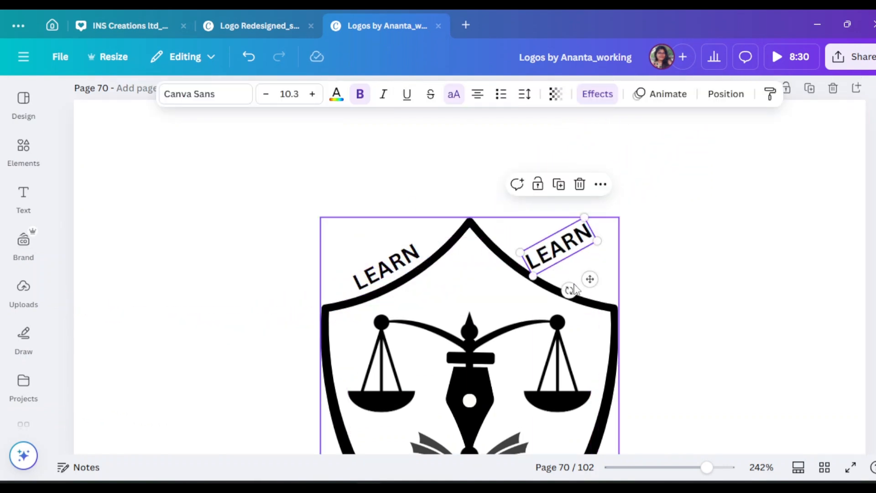
drag(570, 291, 525, 283)
drag(553, 255, 539, 263)
double_click(540, 258)
text(SERVE)
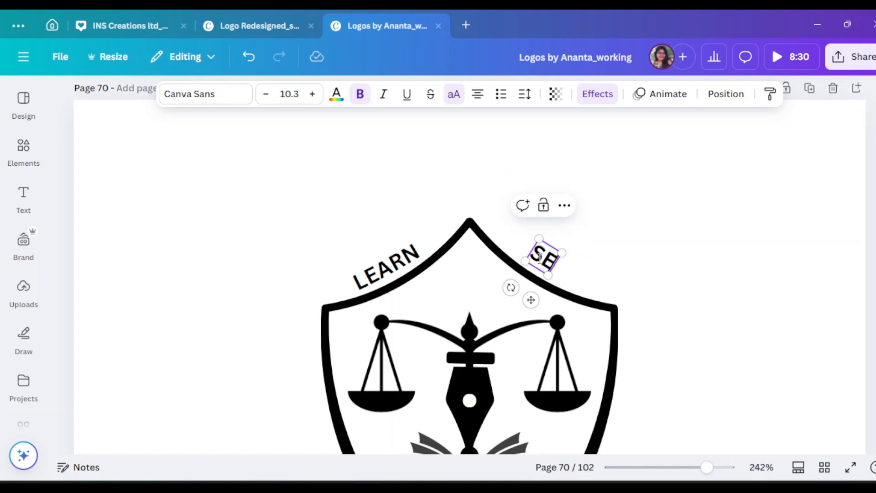
Turn off the uppercase setting on the slope words so they read "Learn" and "Serve".
click(736, 227)
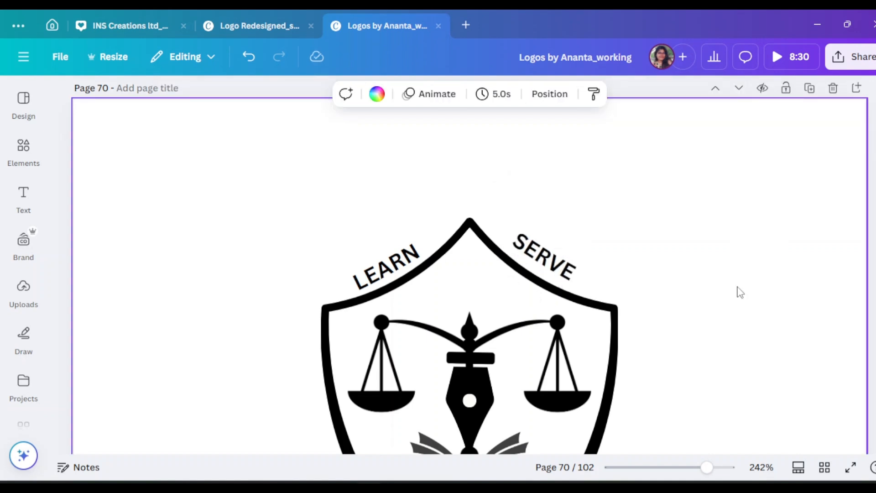
scroll(737, 291, down, 5)
scroll(737, 291, up, 3)
click(396, 200)
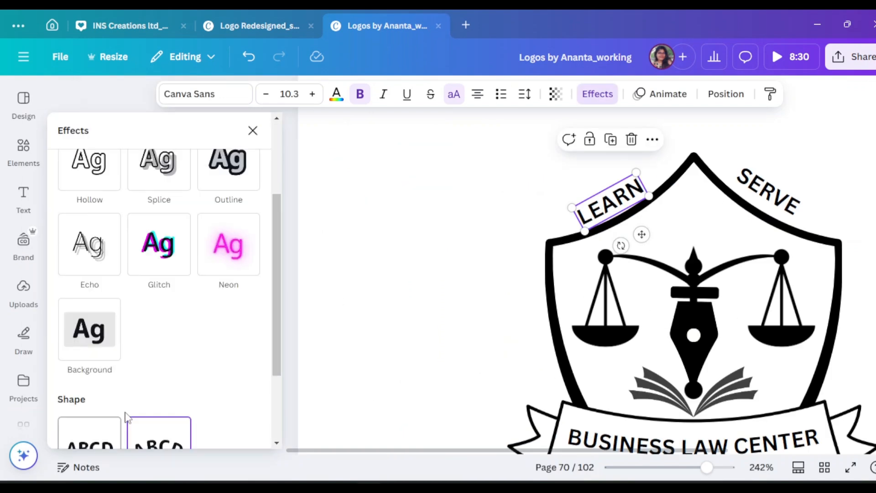
drag(108, 417, 109, 419)
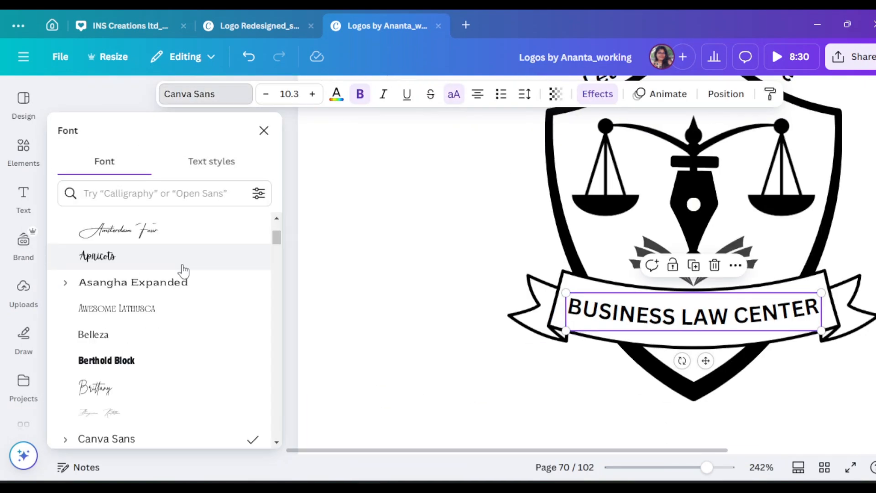
Try Chunk Five and Flatory Serif on the "BUSINESS LAW CENTER" ribbon text, and settle on the Noto Serif font.
scroll(181, 269, down, 3)
click(175, 310)
scroll(170, 315, down, 5)
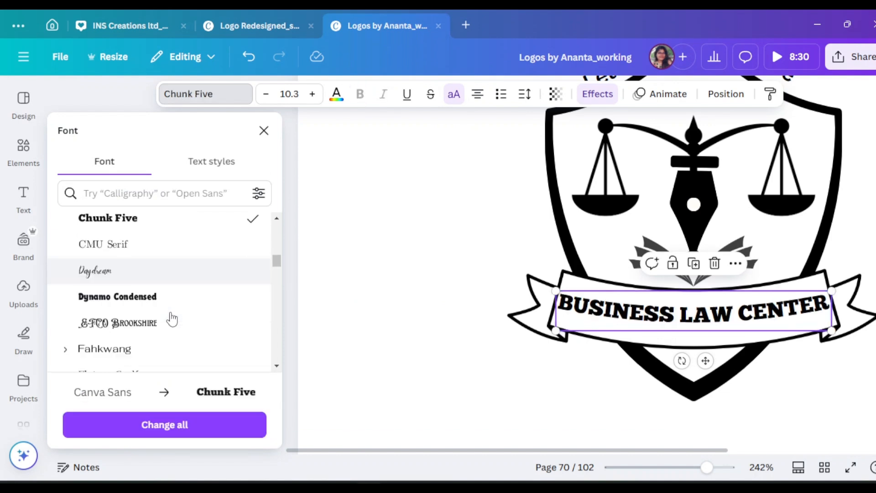
click(155, 232)
scroll(153, 247, down, 7)
scroll(151, 267, down, 10)
scroll(151, 269, up, 12)
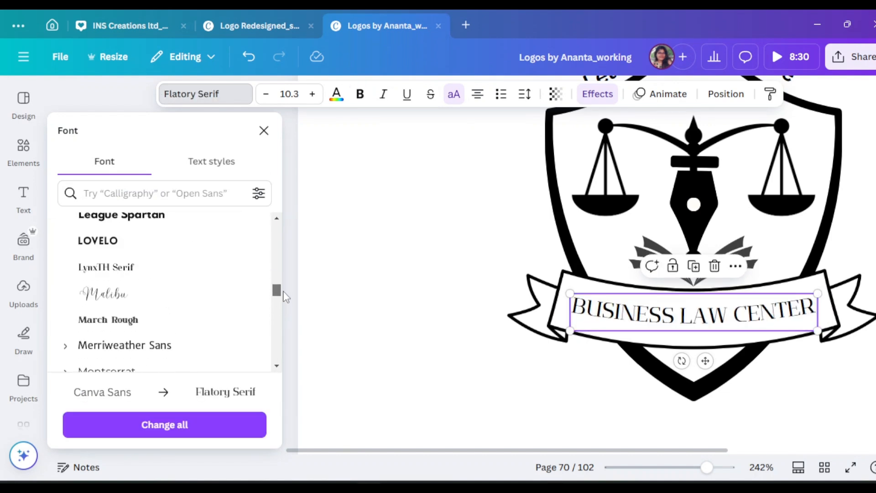
scroll(181, 319, down, 3)
click(181, 322)
Change the font of both "Learn" and "Serve" to Noto Serif.
scroll(358, 224, up, 3)
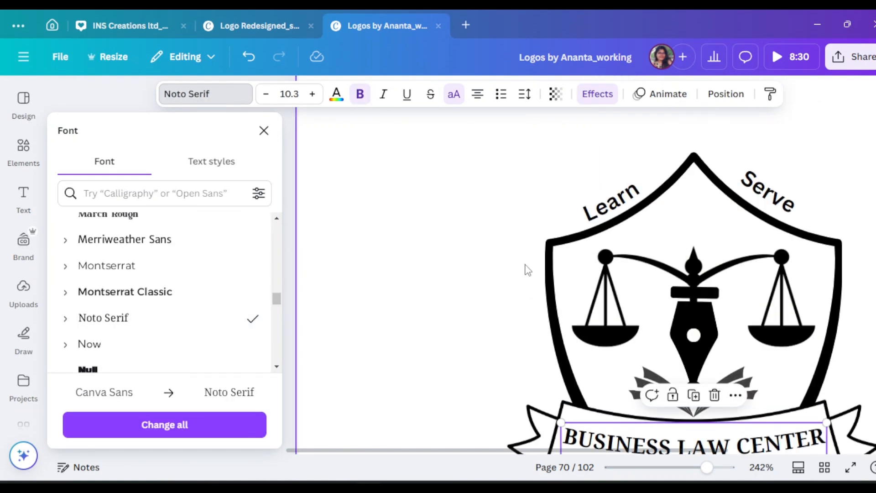
click(613, 214)
click(190, 322)
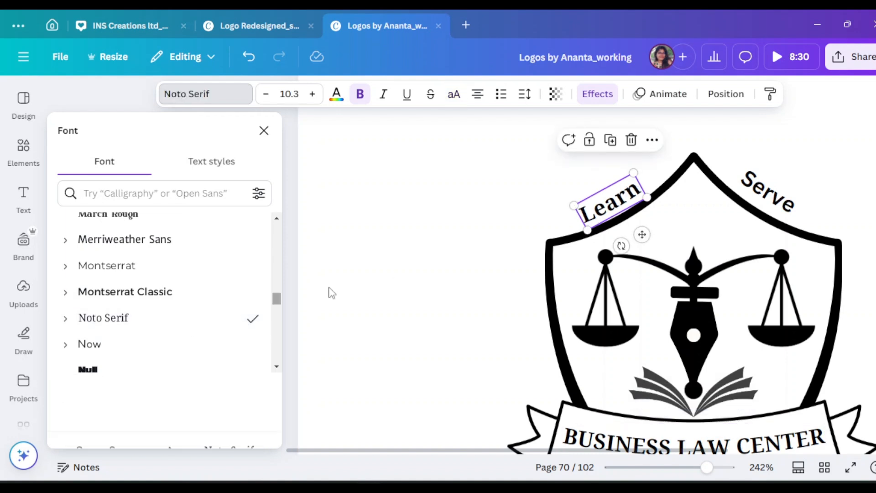
click(769, 191)
click(206, 319)
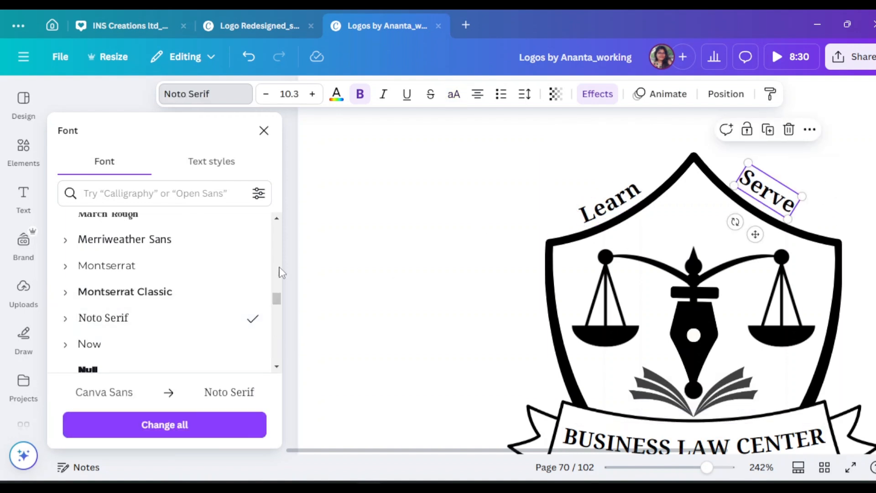
click(264, 131)
click(757, 305)
Nudge "Serve" and "Learn" slightly so each sits neatly along its upper shield slope.
scroll(757, 305, up, 3)
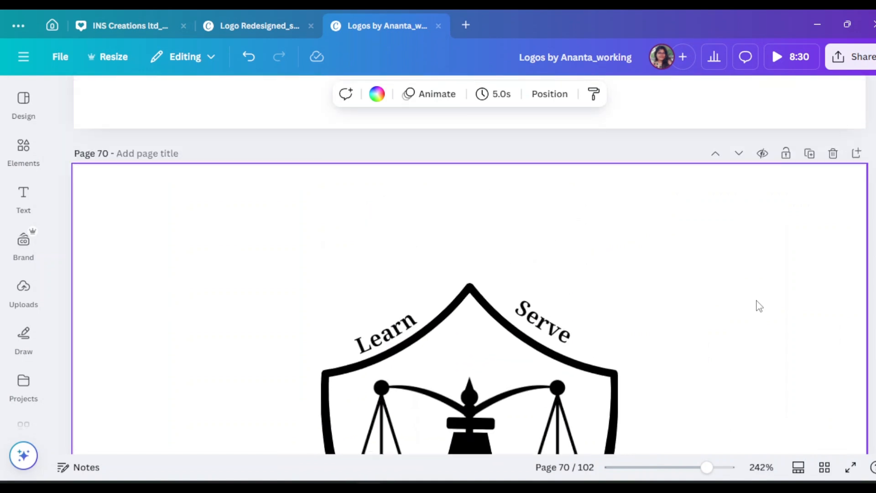
scroll(759, 306, down, 4)
scroll(759, 307, down, 3)
scroll(771, 323, up, 2)
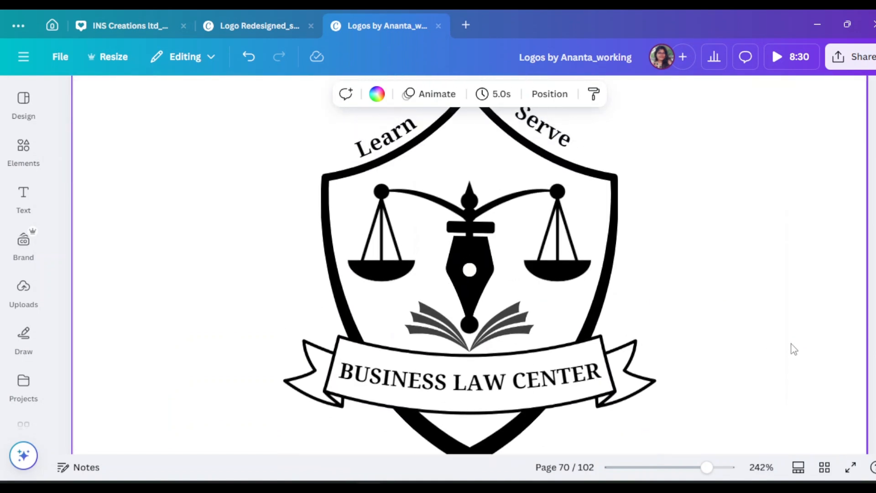
scroll(792, 349, down, 2)
drag(729, 470, 687, 467)
click(519, 168)
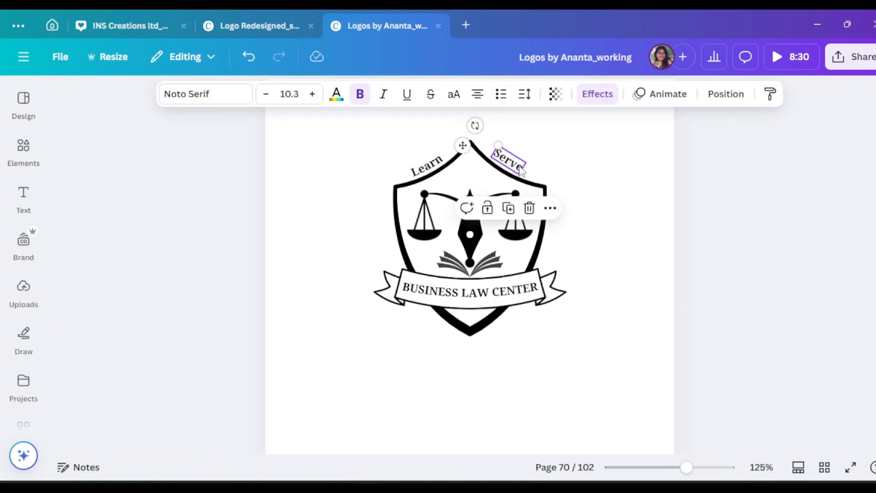
drag(519, 168, 519, 168)
click(755, 254)
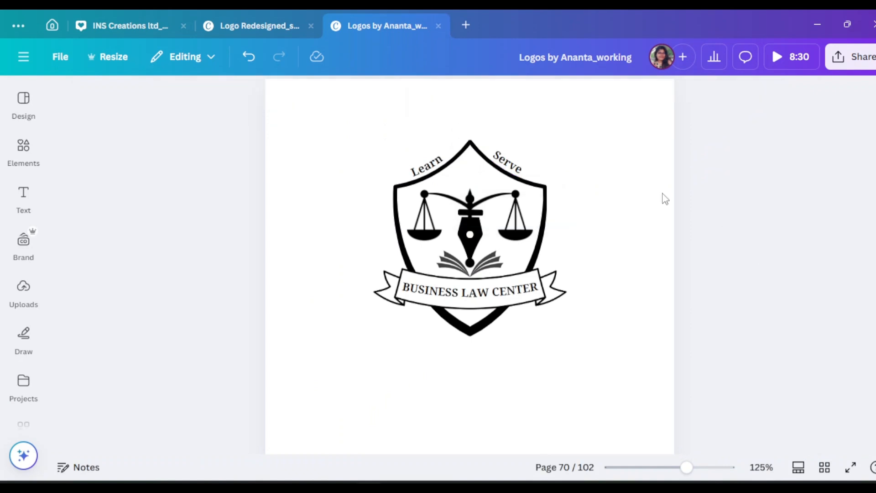
click(437, 168)
drag(437, 168, 437, 163)
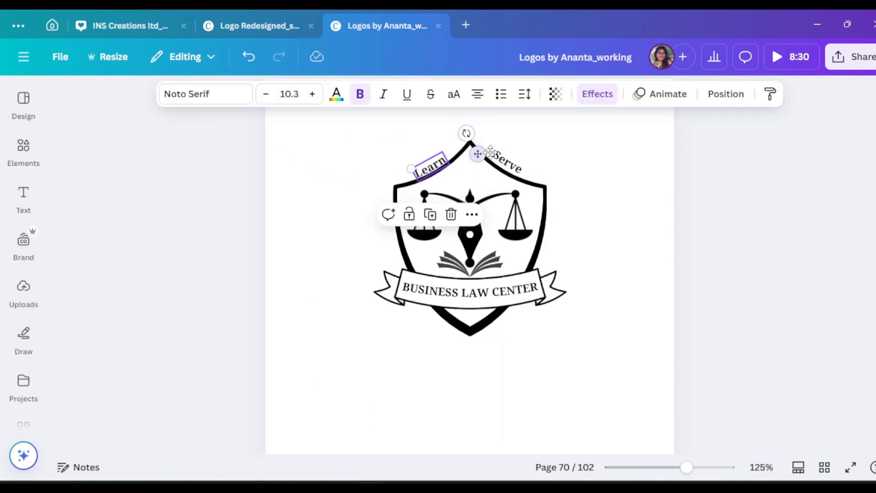
click(678, 194)
Fine-tune the position of "Serve" to match the spacing of "Learn" from the shield outline.
drag(681, 466, 718, 466)
scroll(735, 399, up, 2)
scroll(739, 399, up, 1)
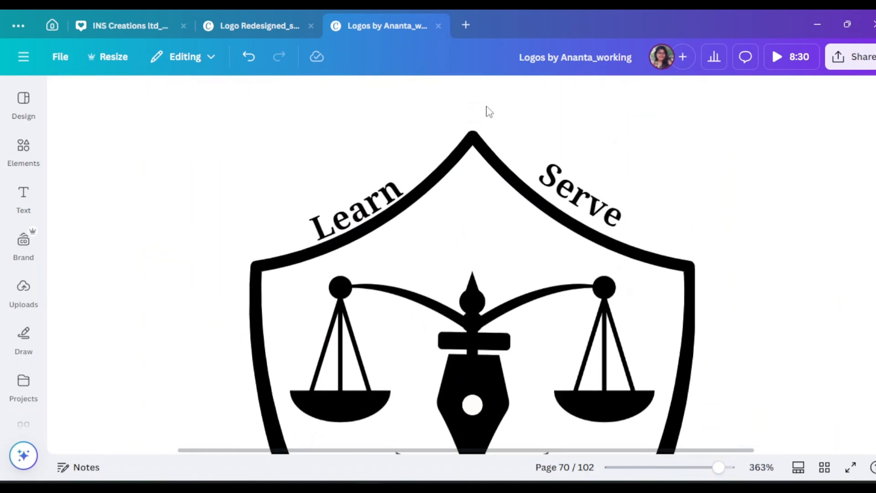
click(384, 192)
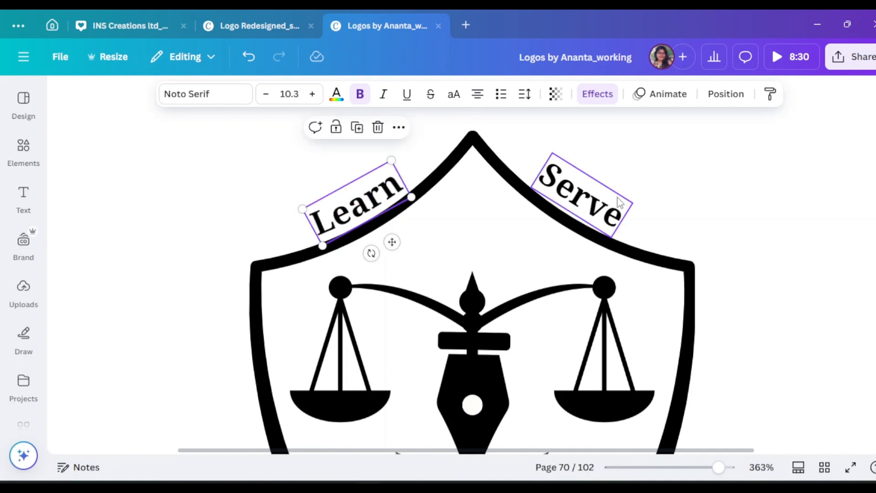
click(582, 196)
drag(590, 203, 586, 202)
click(794, 248)
Select all parts of the shield logo and group them.
scroll(794, 248, down, 5)
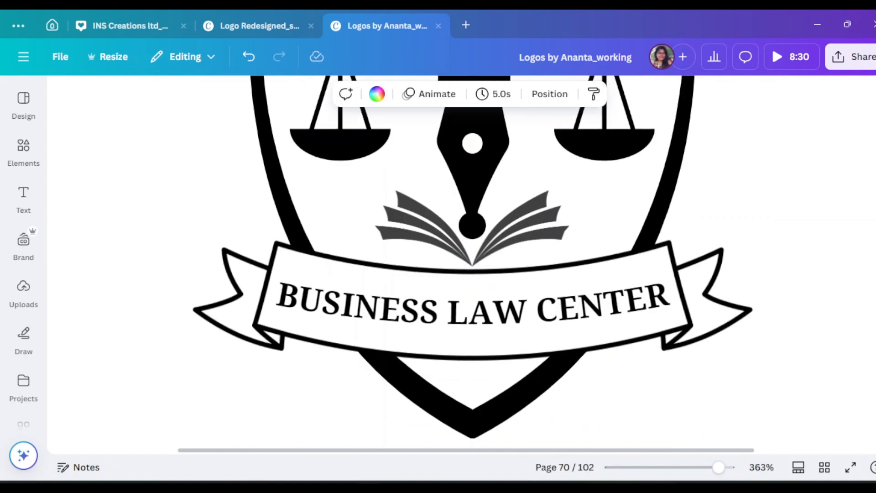
drag(718, 467, 684, 467)
scroll(594, 284, up, 2)
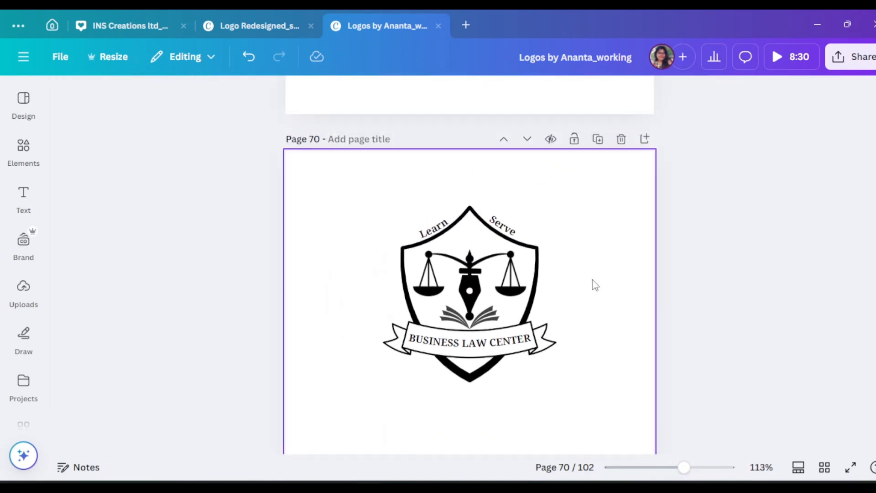
drag(351, 187, 593, 417)
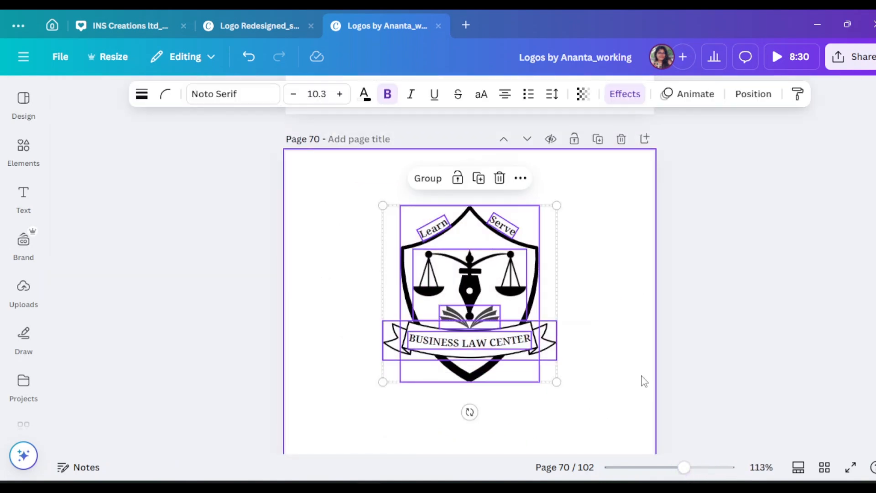
click(442, 182)
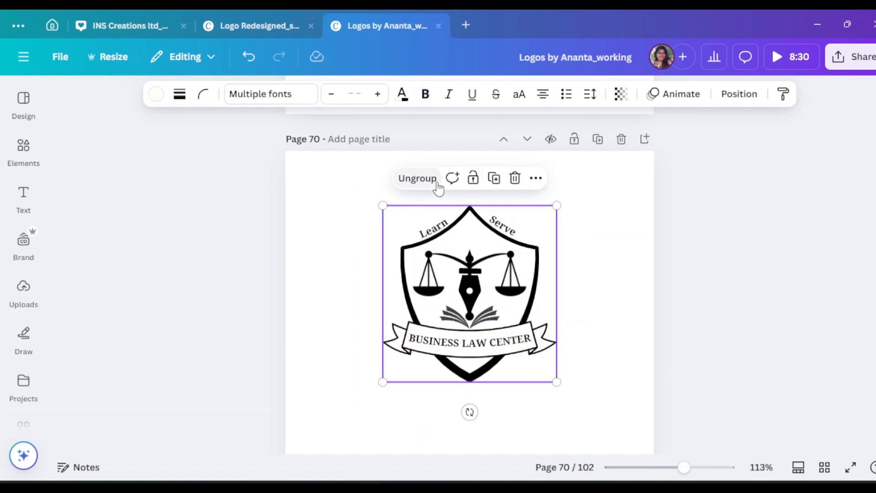
Enlarge the grouped logo slightly and centre it on the page.
scroll(648, 268, down, 4)
drag(485, 180, 485, 209)
scroll(712, 284, up, 4)
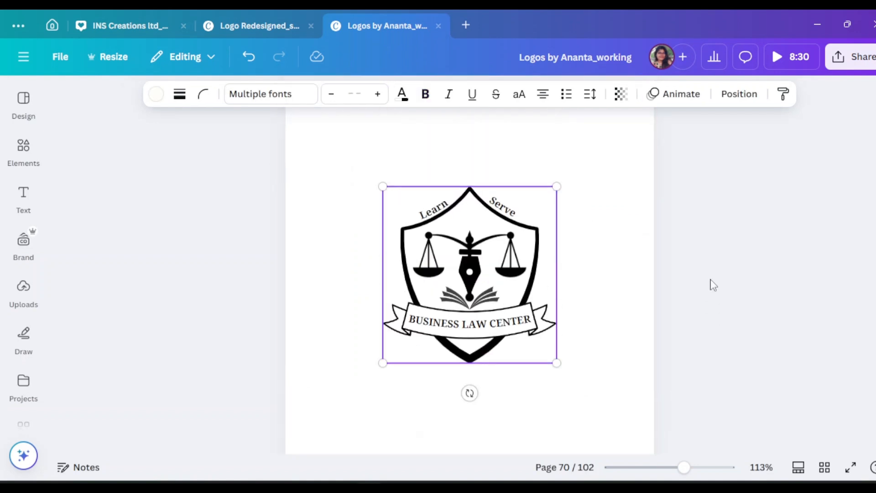
drag(557, 234, 571, 220)
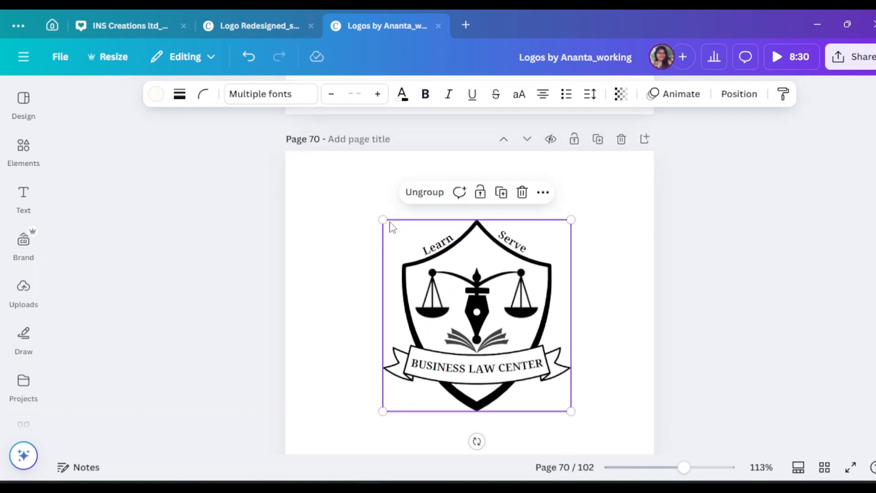
drag(374, 214, 366, 205)
scroll(479, 228, down, 3)
drag(480, 228, 477, 246)
click(710, 278)
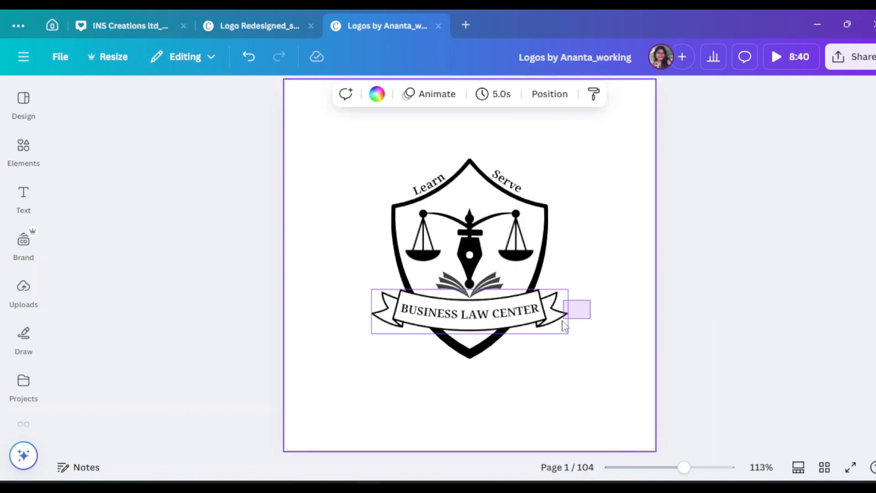
Move the ribbon together with its "BUSINESS LAW CENTER" text down to the shield's bottom tip.
drag(590, 297, 591, 319)
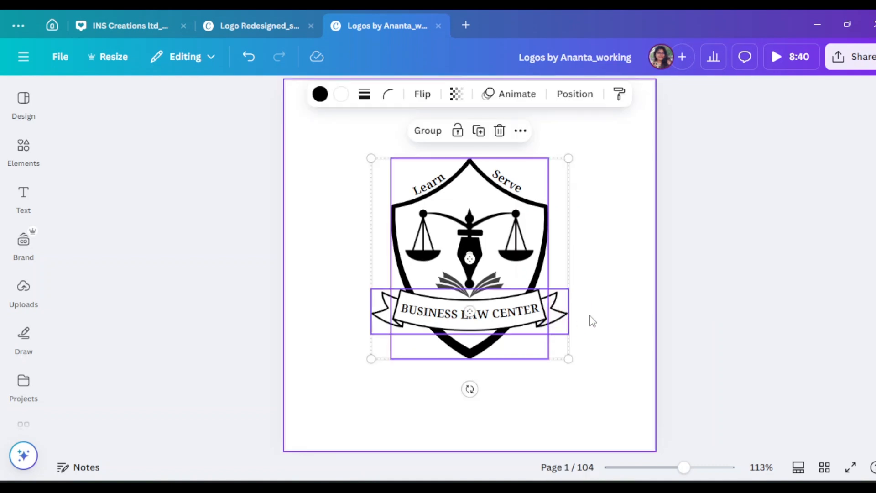
key(Escape)
click(537, 319)
shift+click(561, 314)
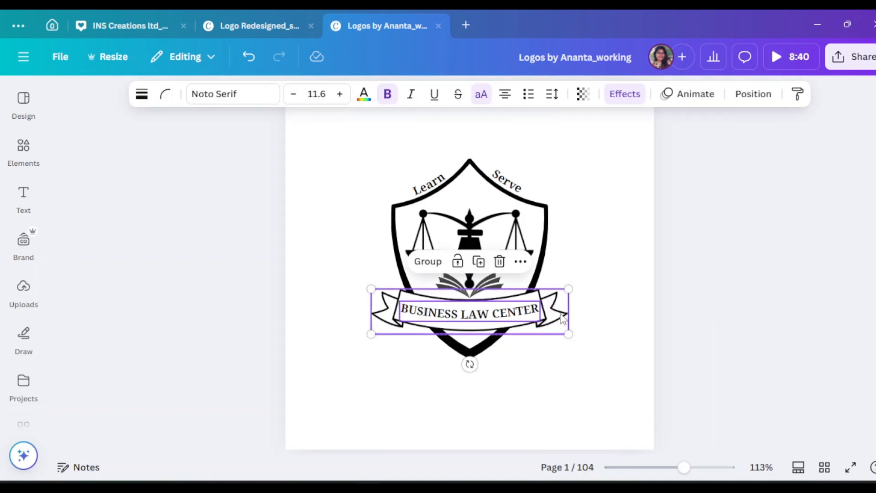
drag(561, 320, 564, 373)
click(632, 366)
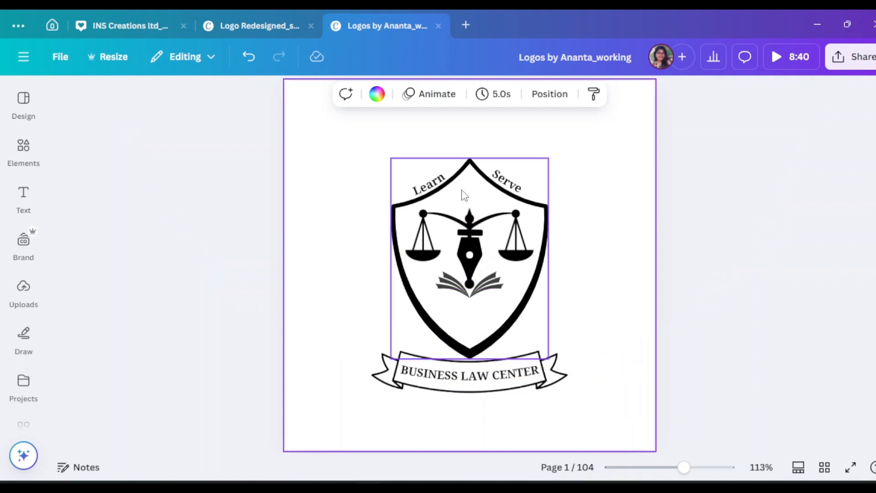
Try to enlarge the scales and the open book together inside the shield.
click(475, 215)
shift+click(485, 296)
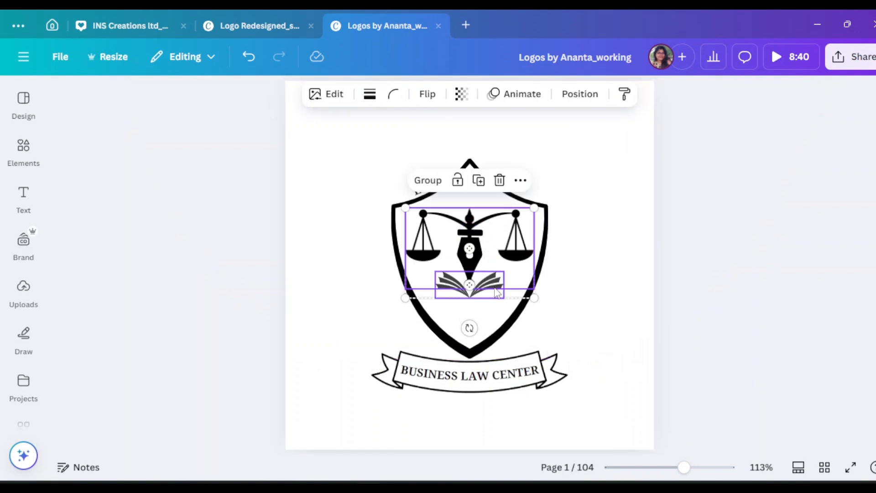
drag(534, 299, 538, 304)
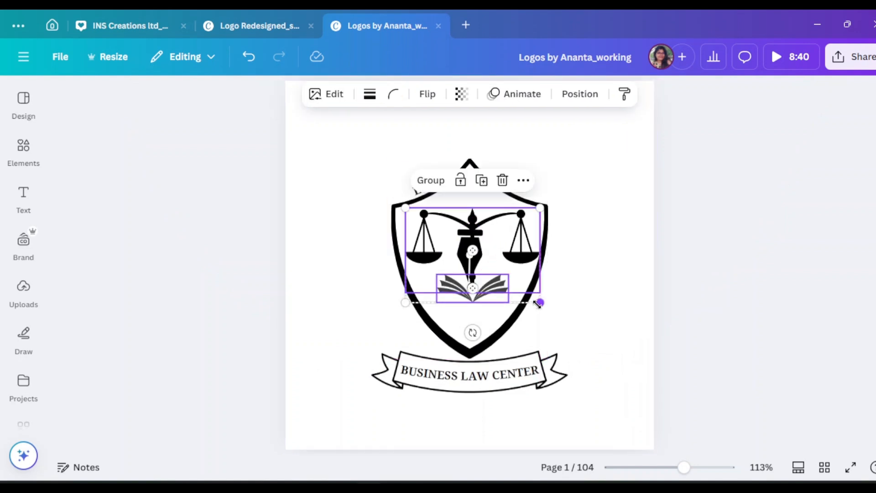
key(ctrl+z)
click(568, 292)
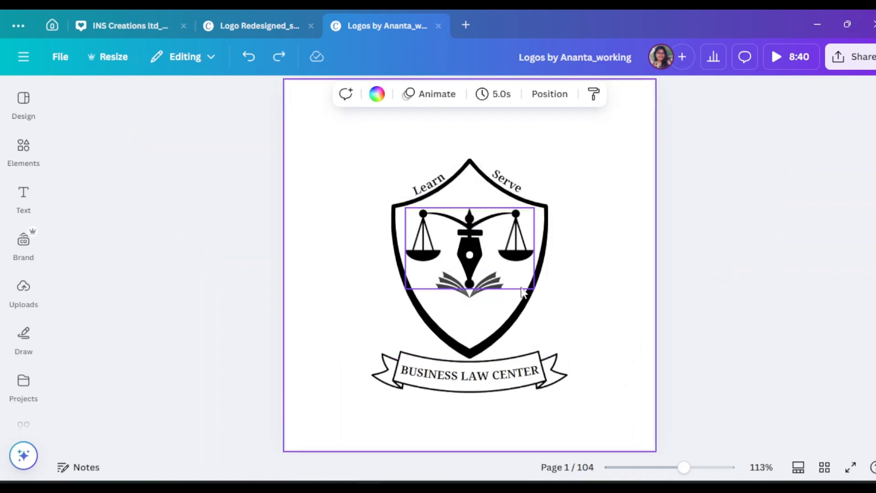
Group the open book, pen nib and scales and resize the group to about 174 by 122.
click(482, 297)
shift+click(477, 255)
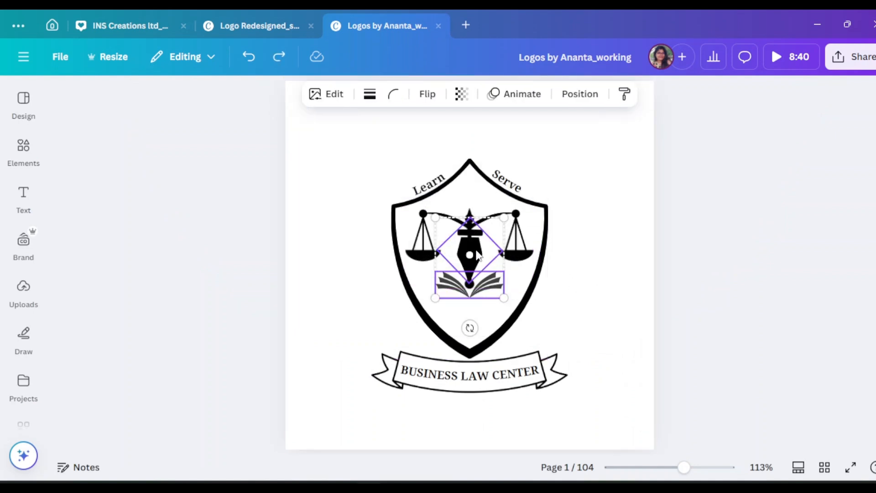
shift+click(472, 217)
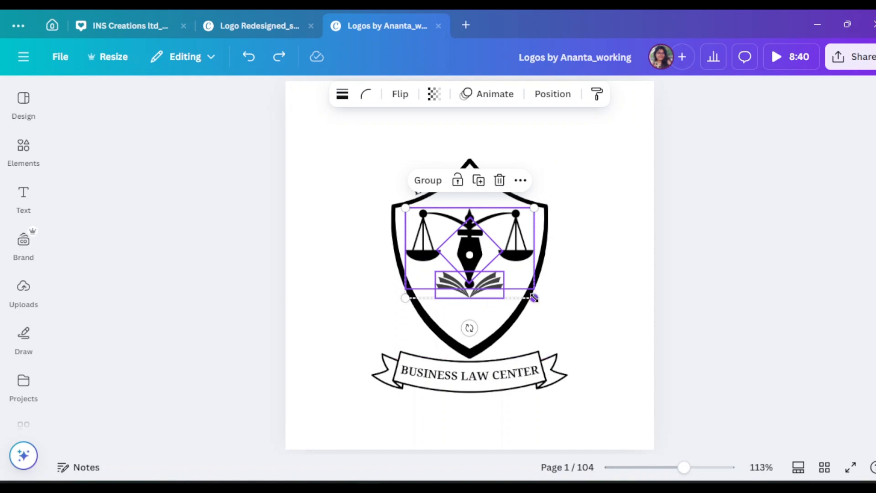
click(433, 184)
drag(529, 297, 526, 303)
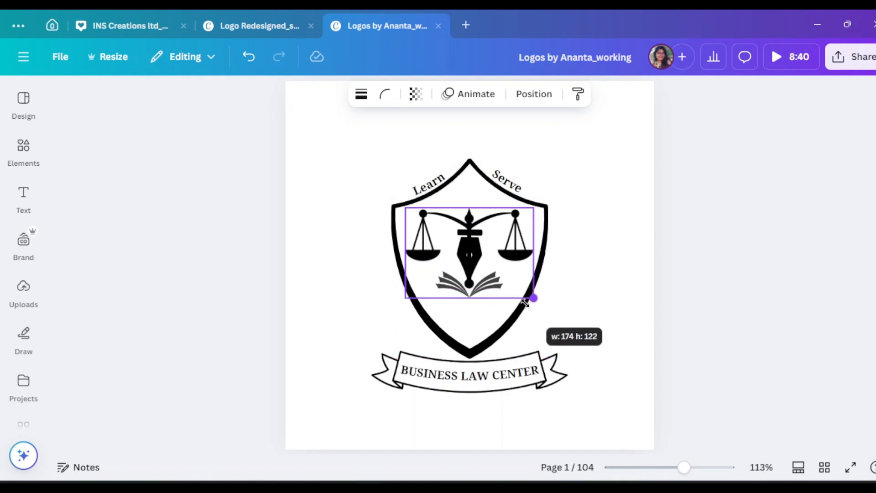
Move "Learn" and "Serve" from the shield's upper slopes to below the ribbon.
click(654, 274)
drag(433, 192, 431, 429)
drag(523, 190, 521, 434)
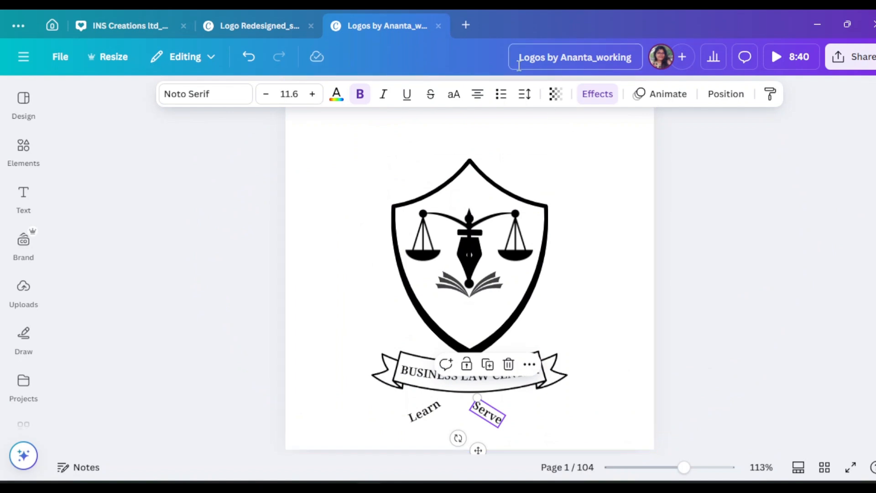
Remove the curve shape from "Serve" and rotate the word to roughly horizontal.
click(587, 101)
scroll(166, 337, down, 6)
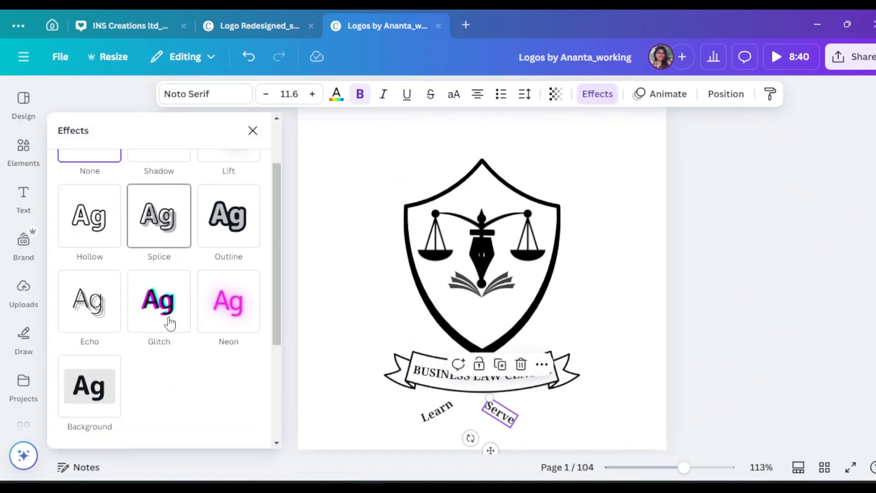
click(118, 360)
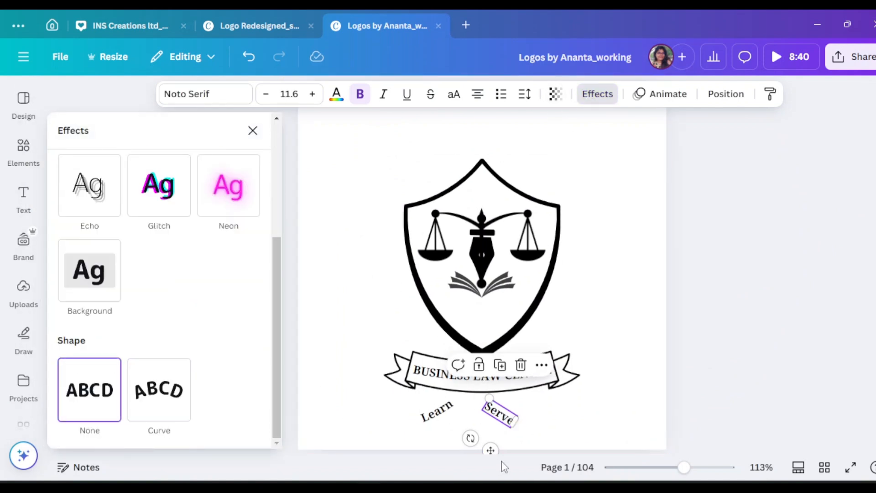
drag(470, 438, 504, 441)
Remove the curve shape from "Learn" and rotate the word to horizontal below the ribbon.
click(437, 413)
click(105, 399)
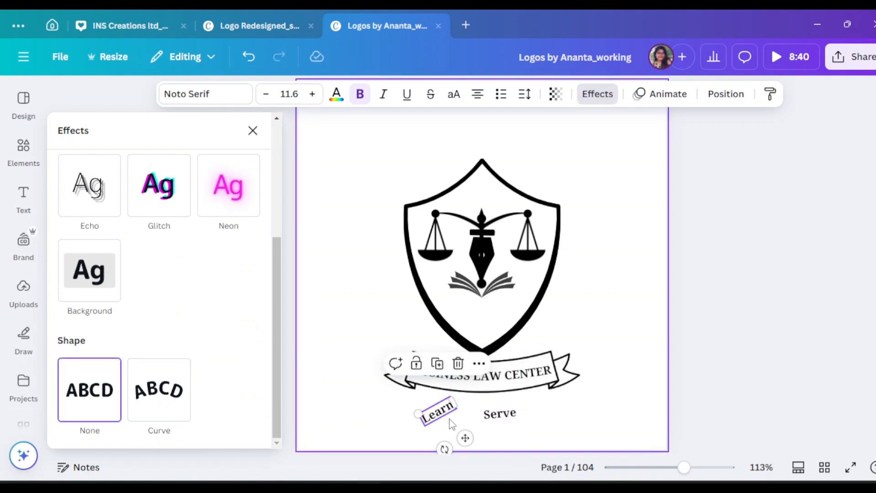
drag(444, 449, 425, 448)
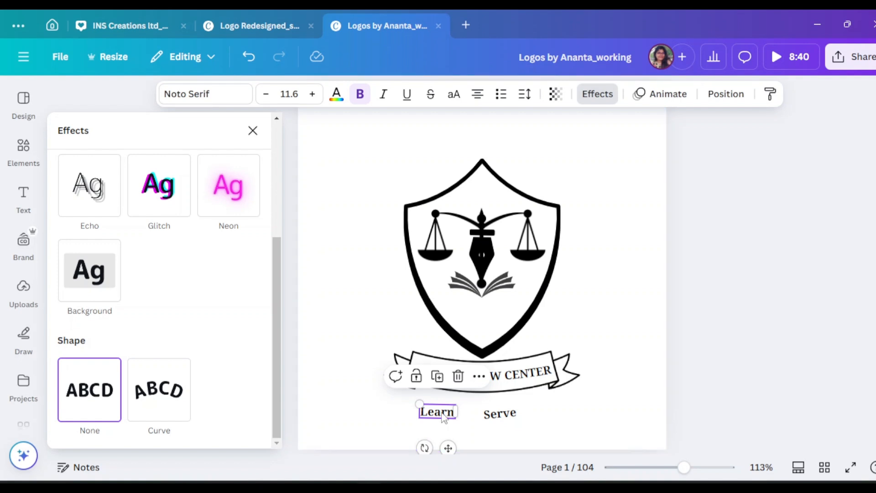
drag(442, 418, 442, 413)
Delete the separate word "Serve" and extend "Learn" to "Learn . Inspire. Serve" in a text box wide enough for one line.
click(503, 419)
drag(502, 419, 529, 409)
key(Delete)
click(437, 412)
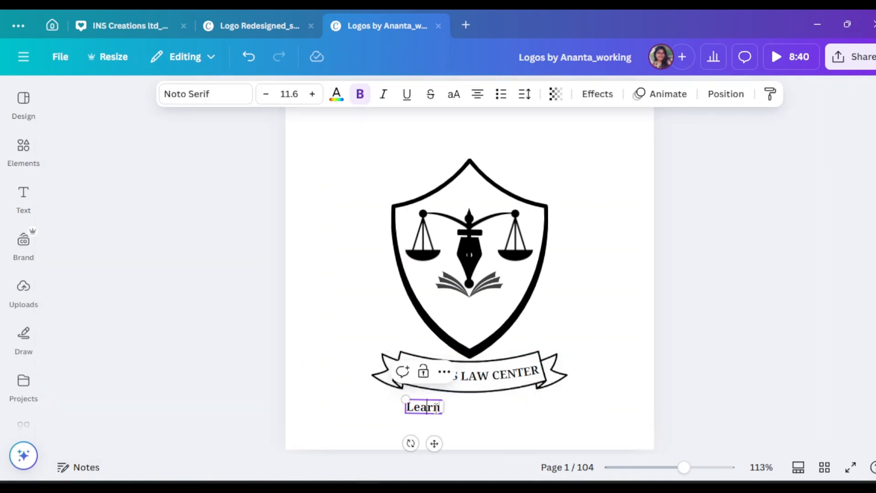
key(Return)
text(. Inspire. Se)
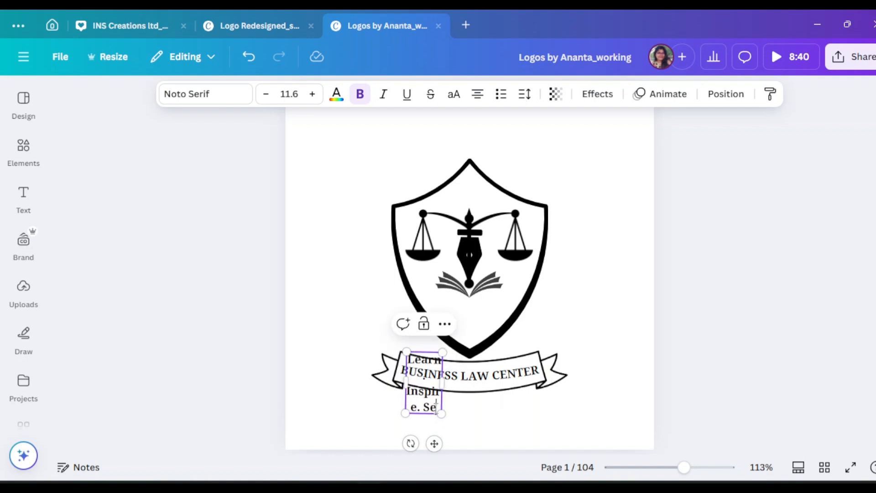
text(rve)
click(593, 387)
drag(443, 375, 529, 411)
Give the slogan a gentle Curve shape that follows the ribbon's lower edge and place it directly beneath the ribbon.
click(598, 94)
scroll(163, 320, down, 4)
click(163, 409)
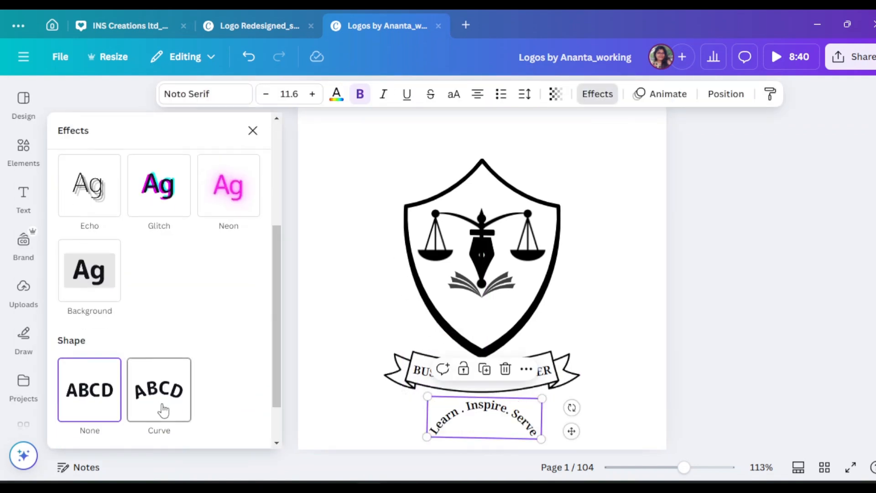
drag(149, 419, 111, 425)
drag(536, 402, 529, 402)
drag(110, 420, 111, 425)
click(597, 411)
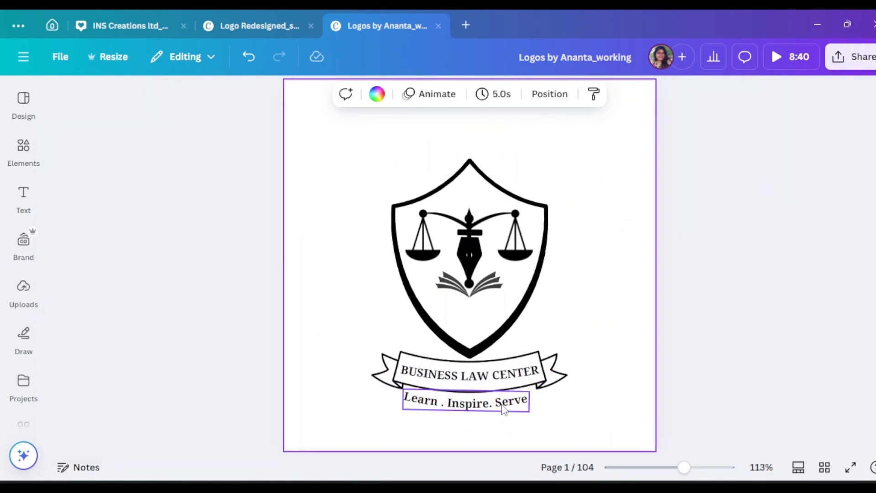
Align the shield and the group of scales, pen nib and book to a common horizontal centre.
click(504, 409)
scroll(479, 320, up, 2)
click(469, 310)
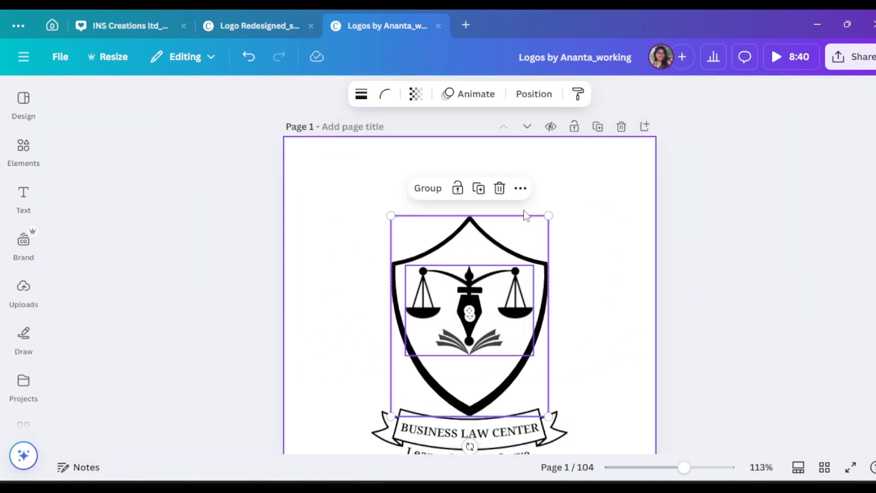
click(533, 96)
click(196, 293)
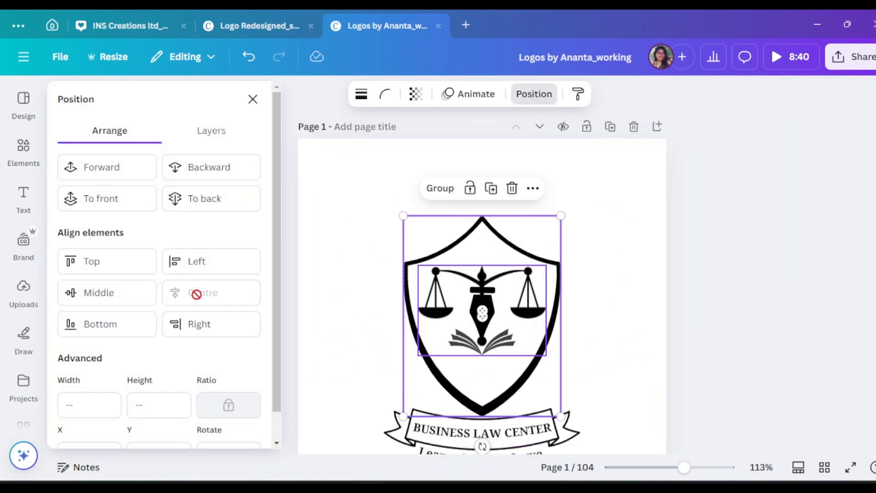
click(716, 314)
Add a star shape and shrink it to a small star inside the shield, below the book's left page.
click(24, 153)
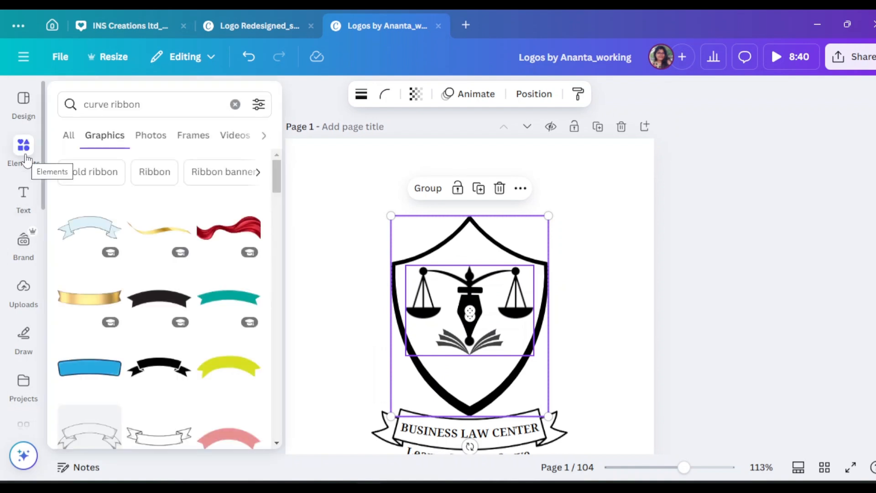
click(75, 115)
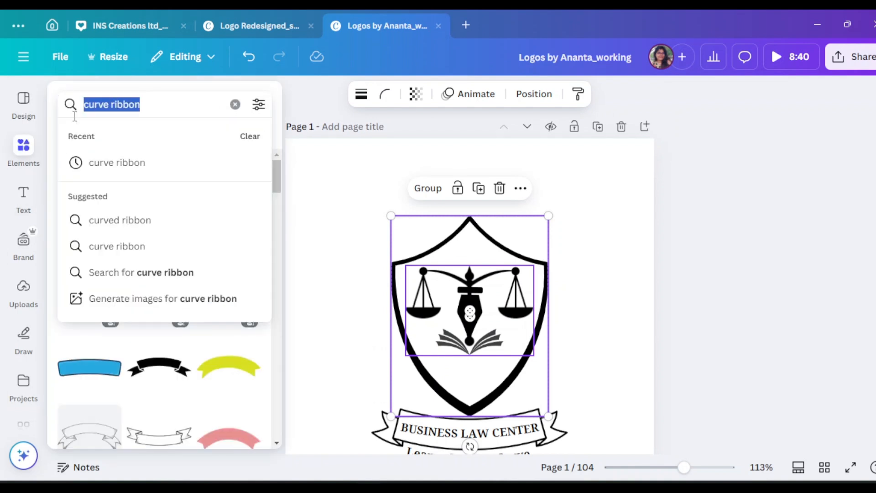
text(star)
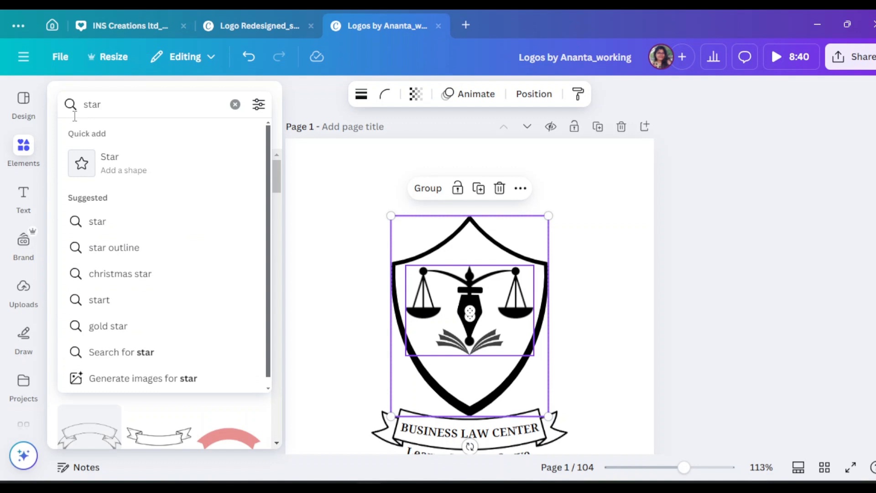
click(96, 158)
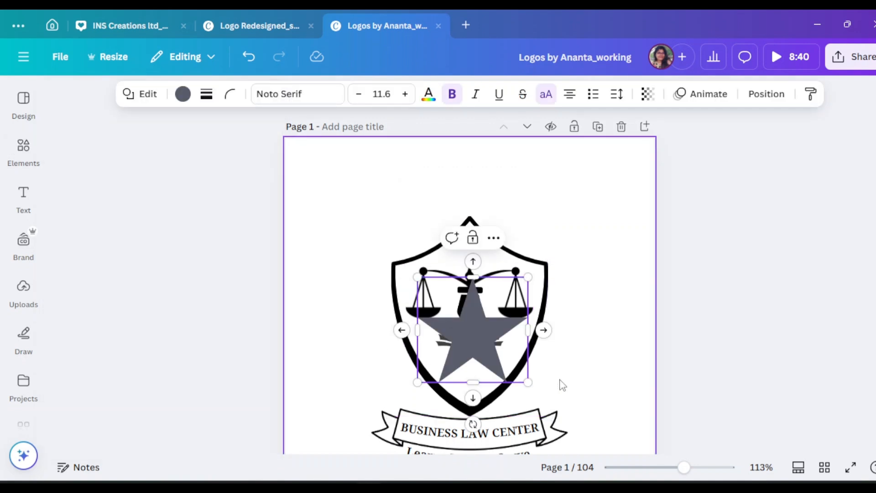
drag(528, 382, 446, 368)
click(702, 287)
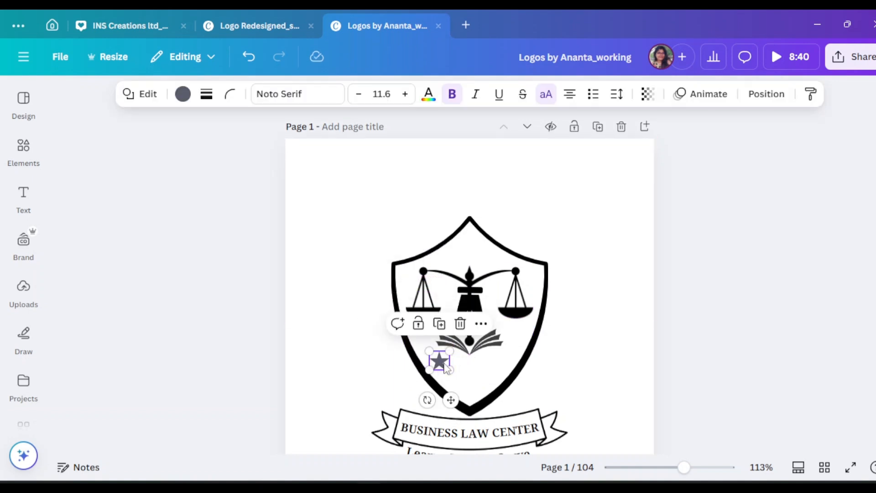